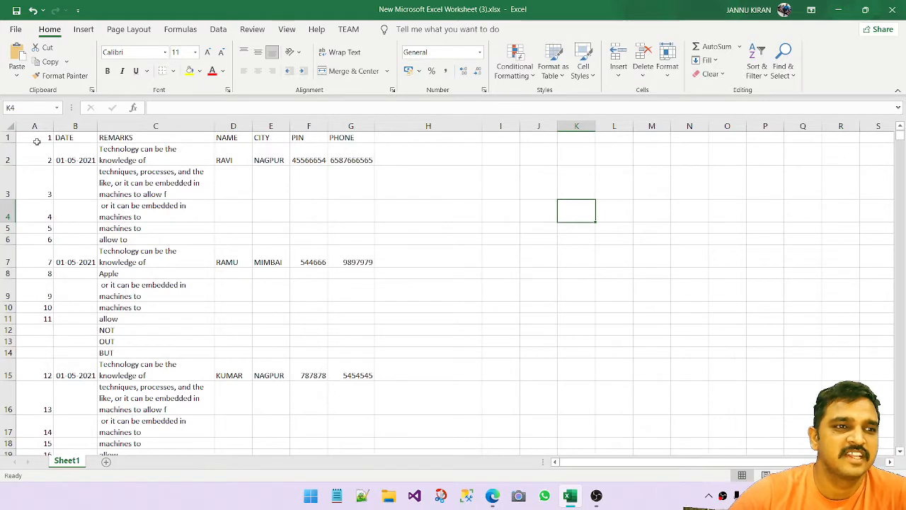
# Step: Delete the serial-number column A so that the DATE column becomes the first column
pyautogui.moveTo(68, 137); pyautogui.dragTo(372, 149)
pyautogui.click(156, 211)
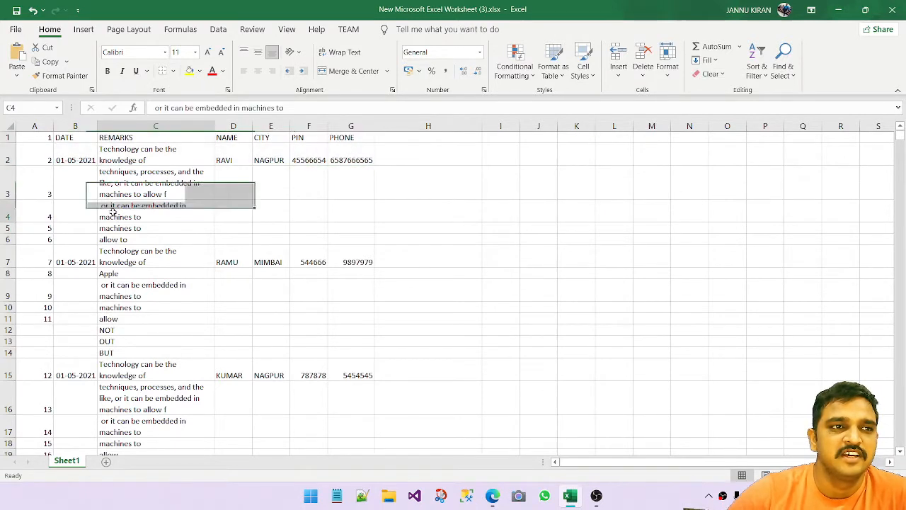
pyautogui.click(37, 126)
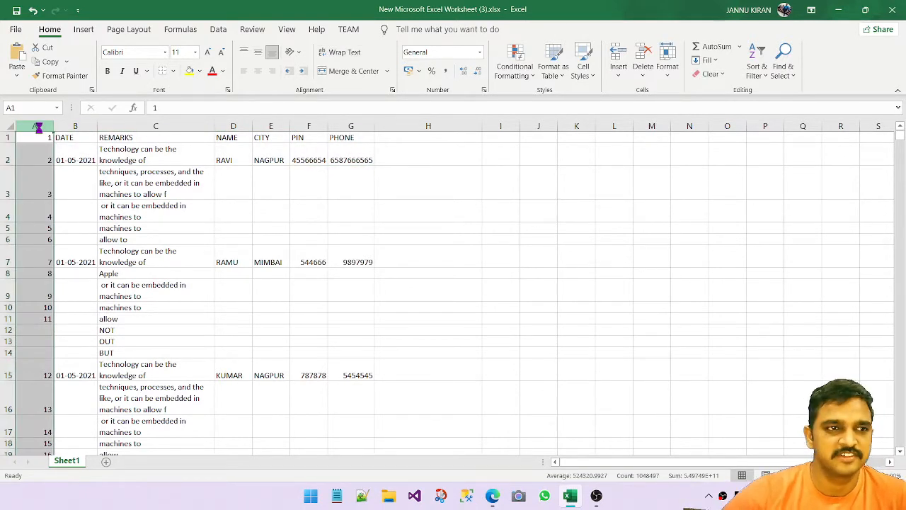
pyautogui.hotkey('ctrl', '-')
pyautogui.click(306, 226)
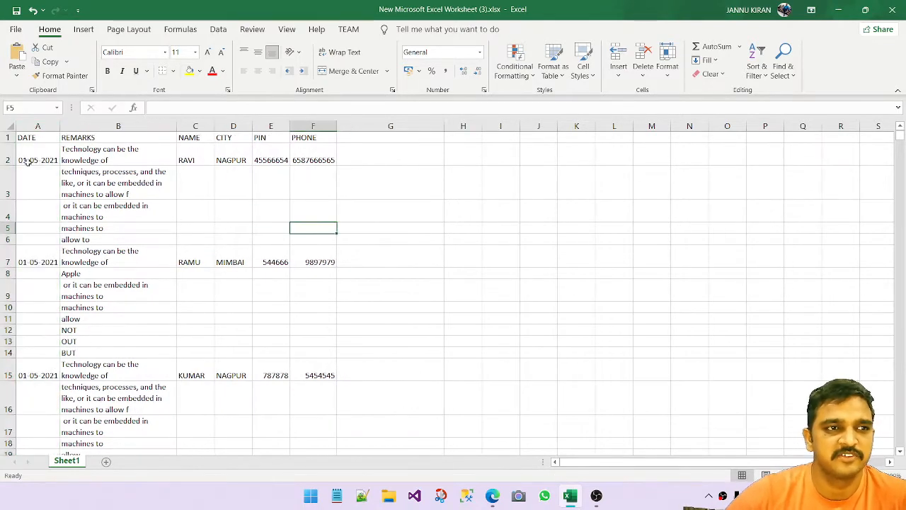
# Step: Examine the first record's fields in row 2 and the remark lines that continue beneath it in B3:B6
pyautogui.click(26, 160)
pyautogui.click(106, 159)
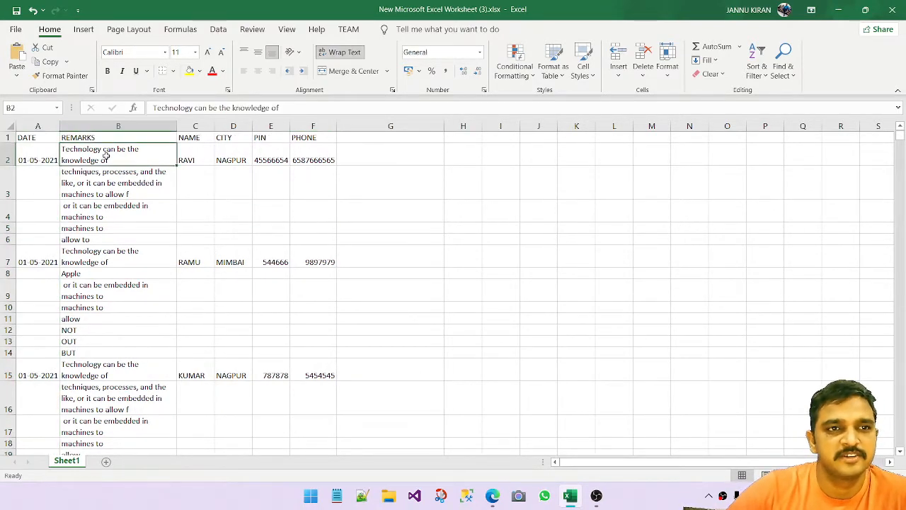
pyautogui.click(203, 159)
pyautogui.click(235, 159)
pyautogui.click(260, 158)
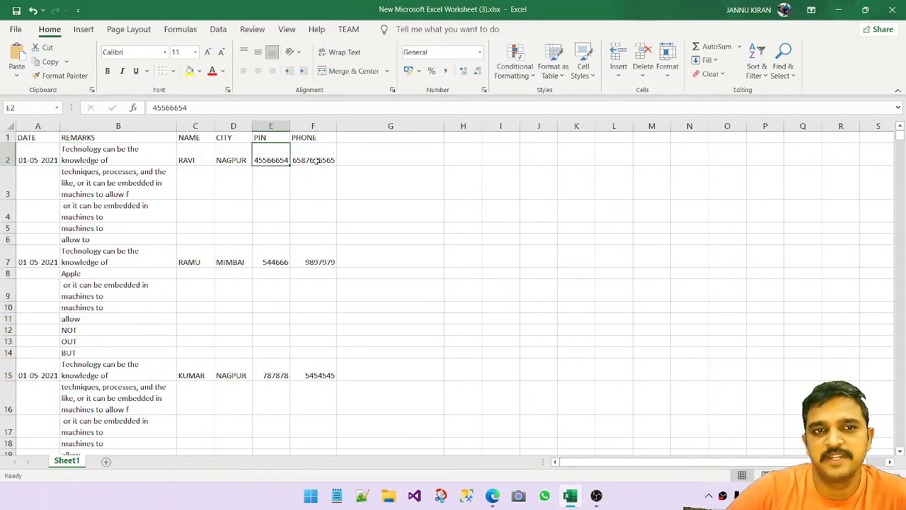
pyautogui.click(323, 161)
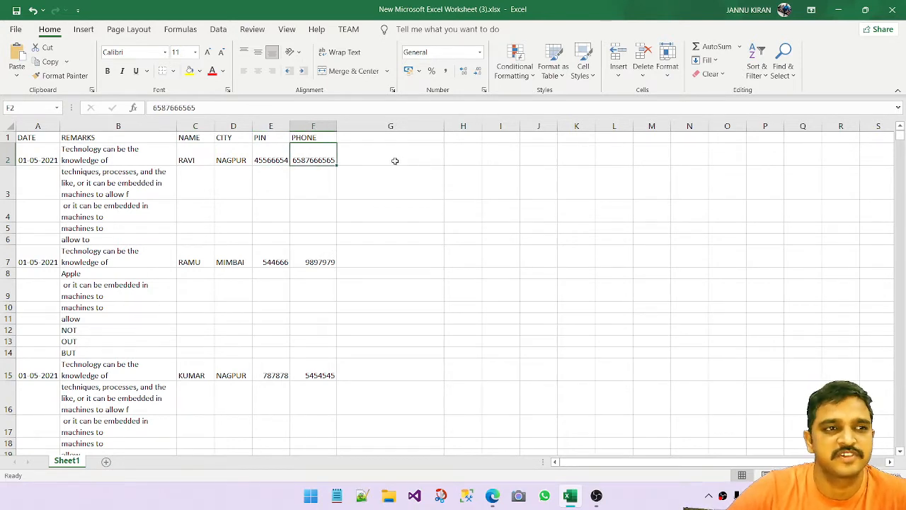
pyautogui.moveTo(81, 185); pyautogui.dragTo(138, 235)
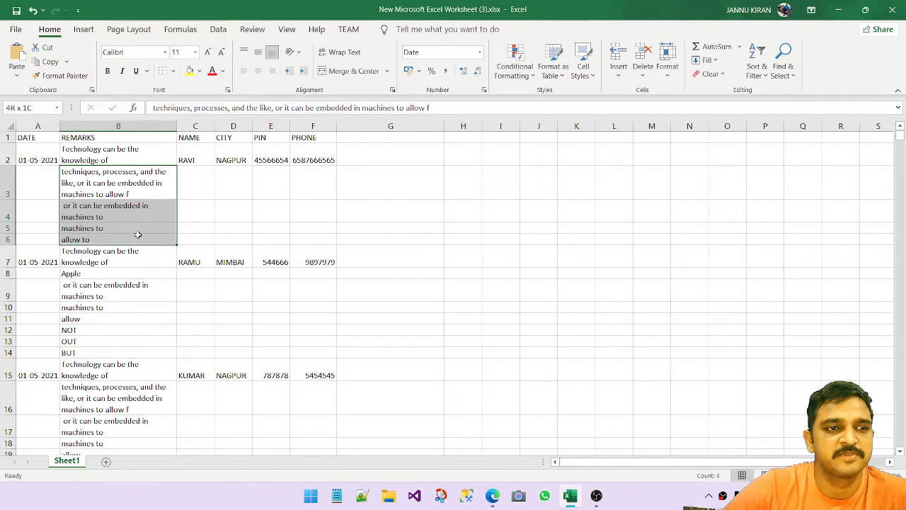
pyautogui.click(108, 142)
pyautogui.moveTo(106, 155); pyautogui.dragTo(100, 241)
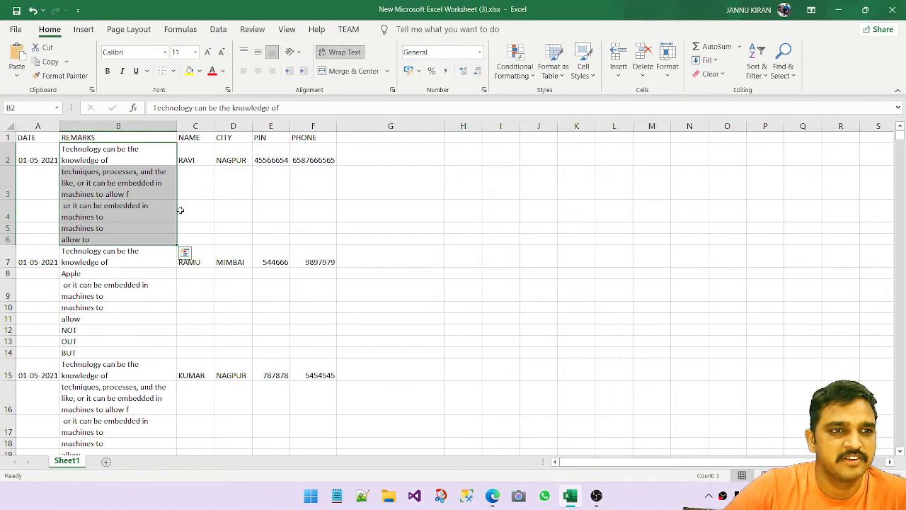
pyautogui.click(132, 155)
pyautogui.click(104, 183)
pyautogui.click(123, 159)
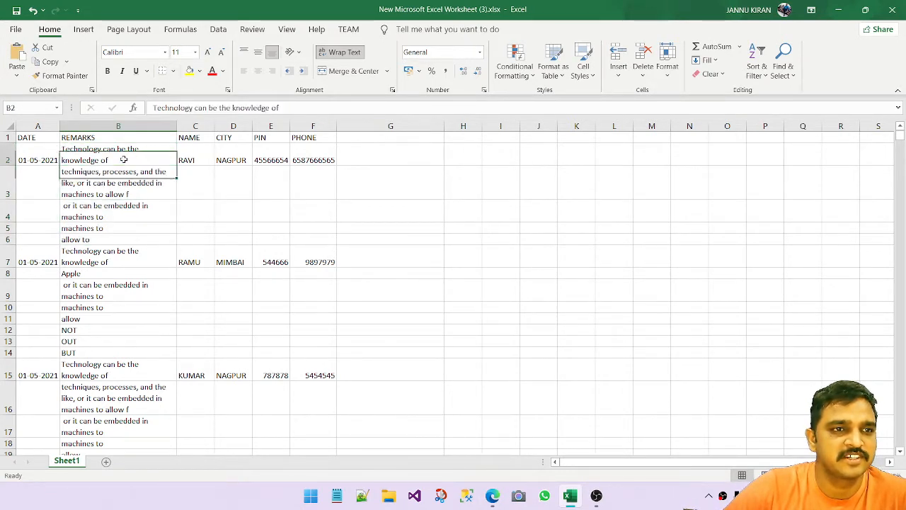
pyautogui.click(98, 219)
pyautogui.click(147, 147)
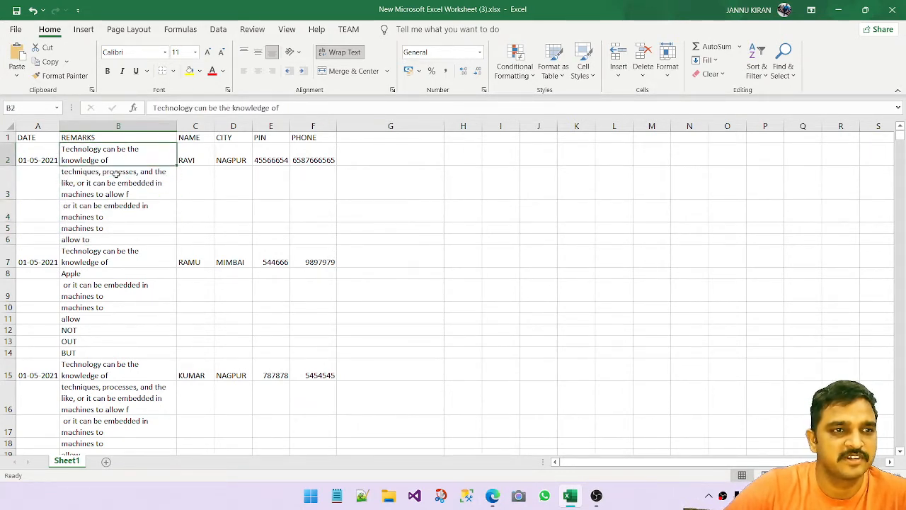
# Step: Colour the text of the record's main row in A15:F15 red
pyautogui.scroll(-4, 112, 227)
pyautogui.click(39, 172)
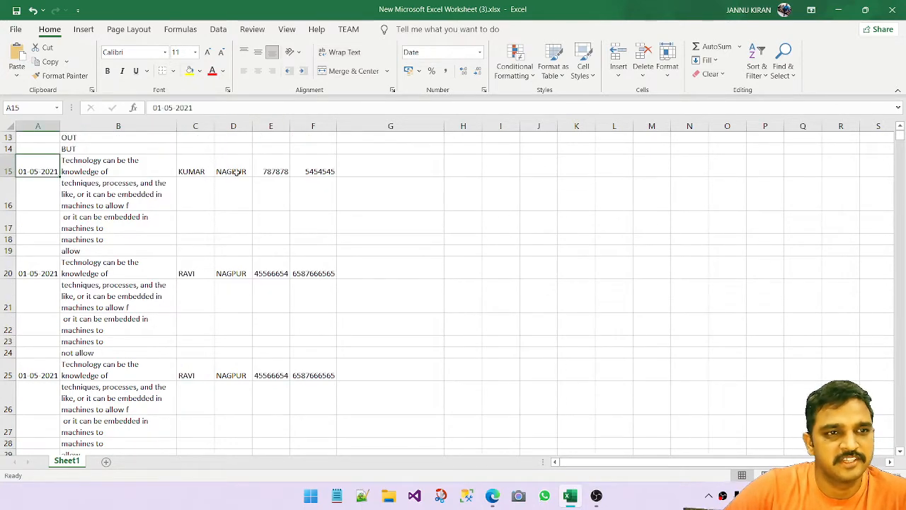
pyautogui.click(53, 221)
pyautogui.click(5, 171)
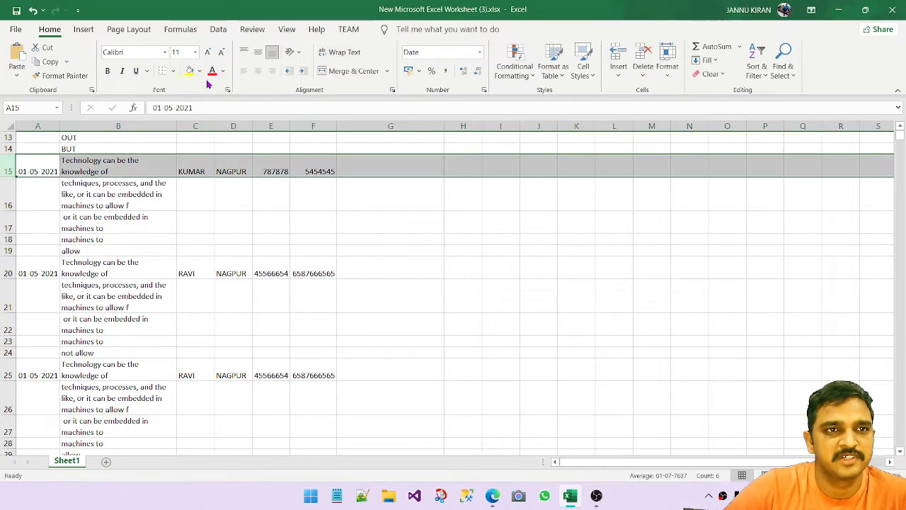
pyautogui.moveTo(42, 170); pyautogui.dragTo(319, 160)
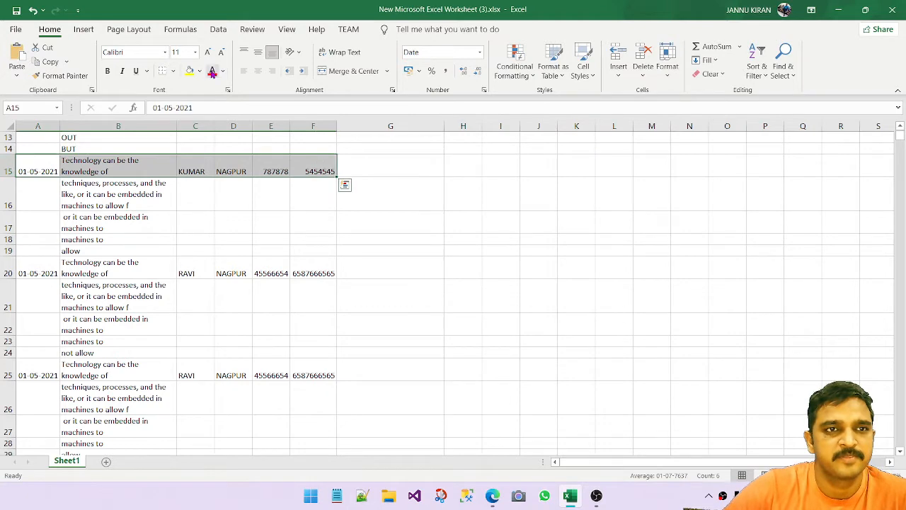
pyautogui.click(212, 71)
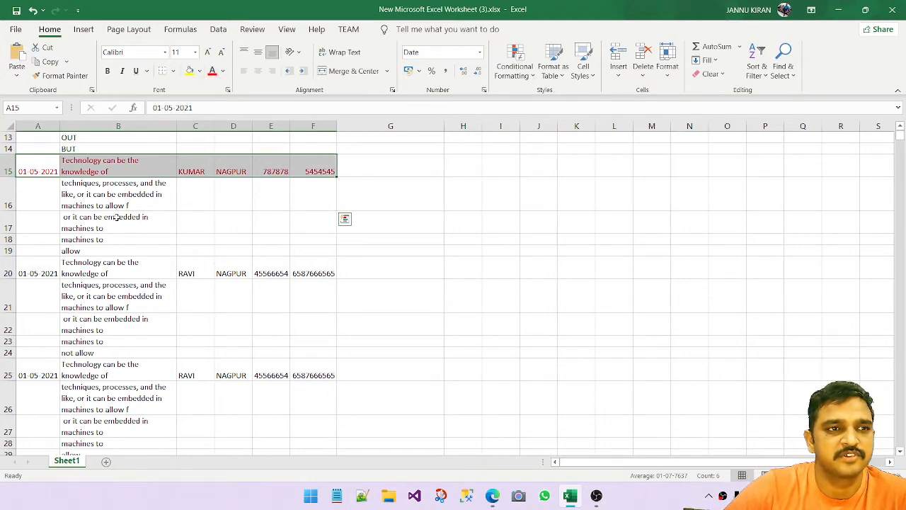
# Step: Colour the text of the record's main row in A7:F7 red
pyautogui.scroll(5, 64, 203)
pyautogui.moveTo(25, 257); pyautogui.dragTo(330, 260)
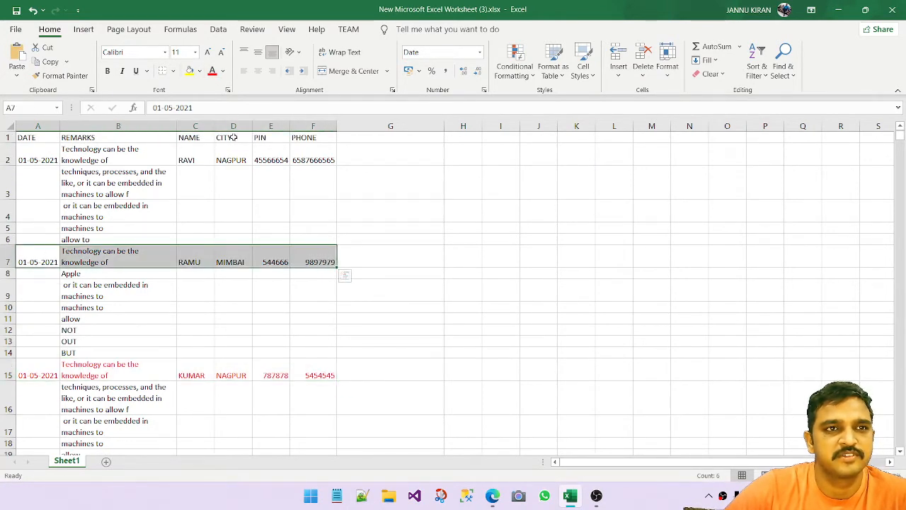
pyautogui.click(212, 71)
# Step: Examine how each record's remarks are spread over several rows, from the first records down to the end of the data
pyautogui.moveTo(105, 275); pyautogui.dragTo(106, 351)
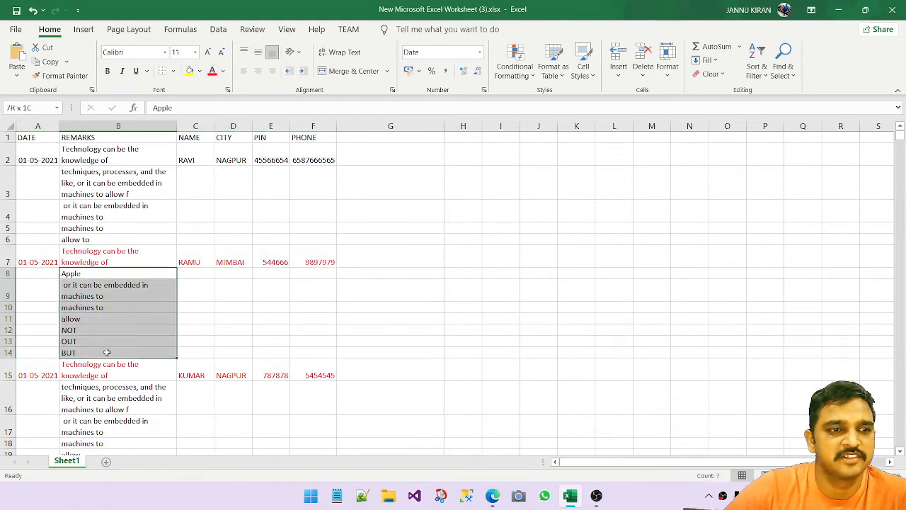
pyautogui.click(122, 259)
pyautogui.scroll(-20, 122, 258)
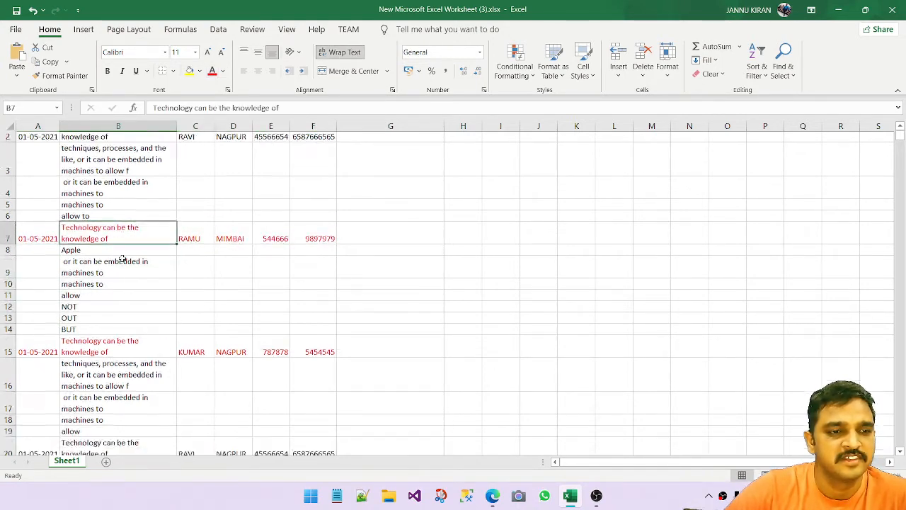
pyautogui.scroll(-15, 122, 284)
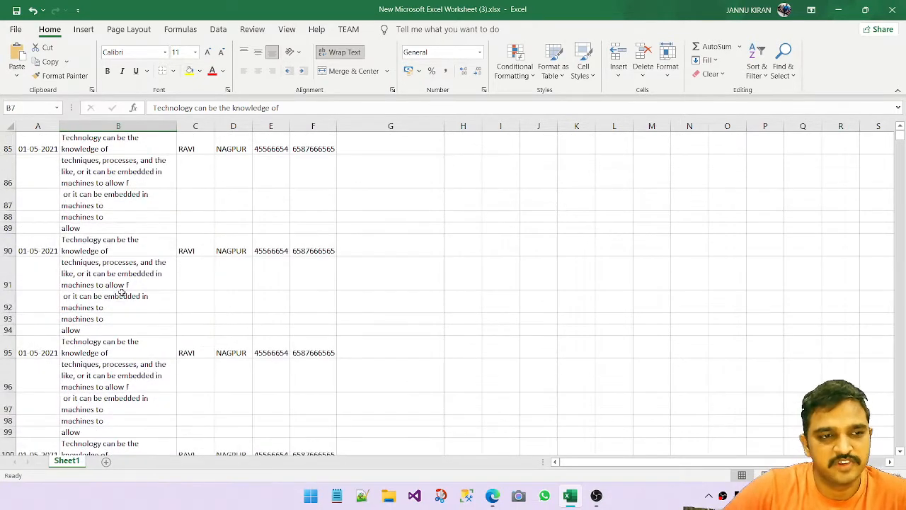
pyautogui.scroll(12, 131, 290)
pyautogui.scroll(20, 137, 287)
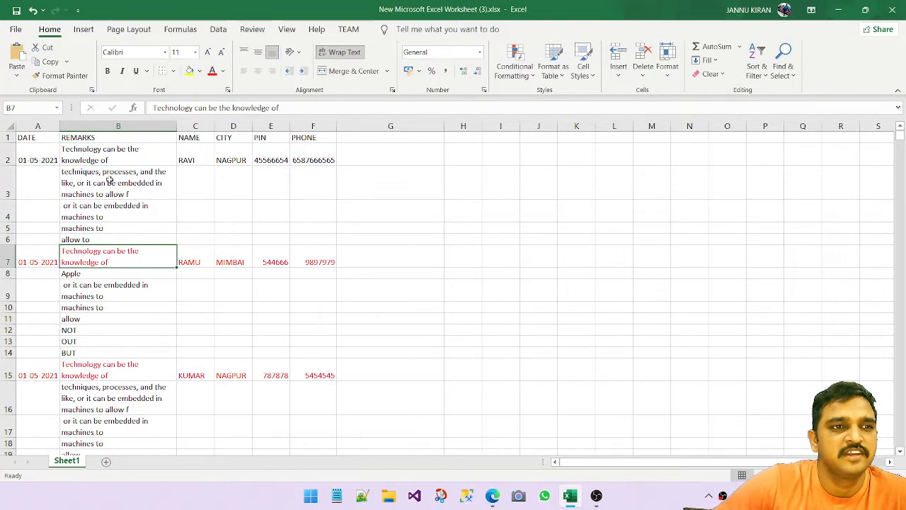
pyautogui.moveTo(110, 180); pyautogui.dragTo(106, 241)
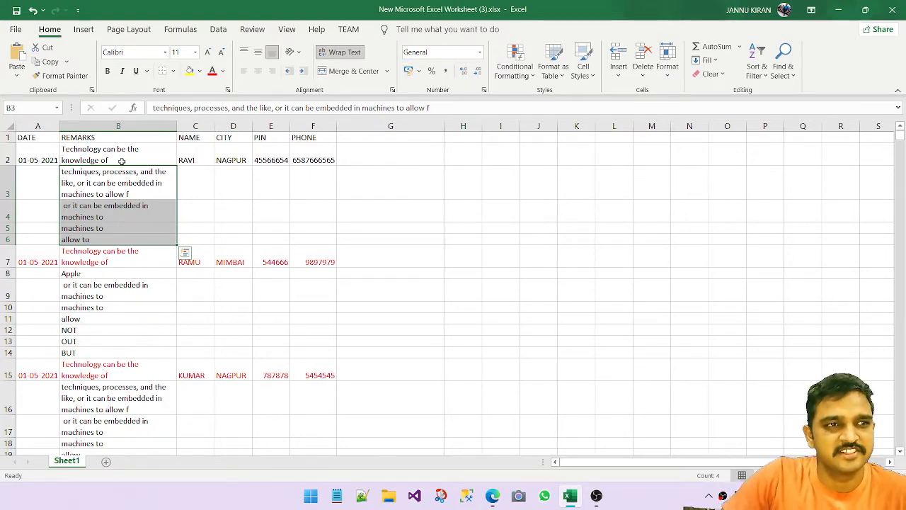
pyautogui.click(134, 187)
pyautogui.scroll(-20, 94, 290)
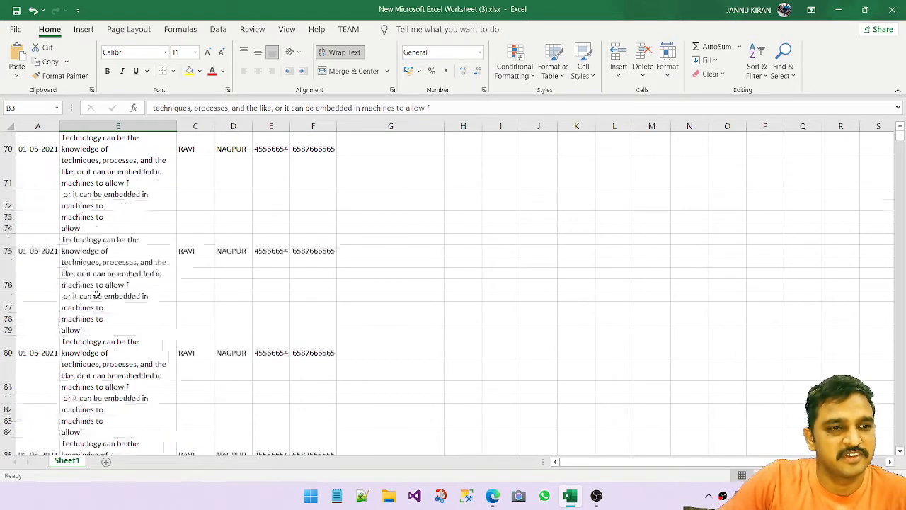
pyautogui.scroll(-13, 95, 295)
pyautogui.scroll(5, 111, 322)
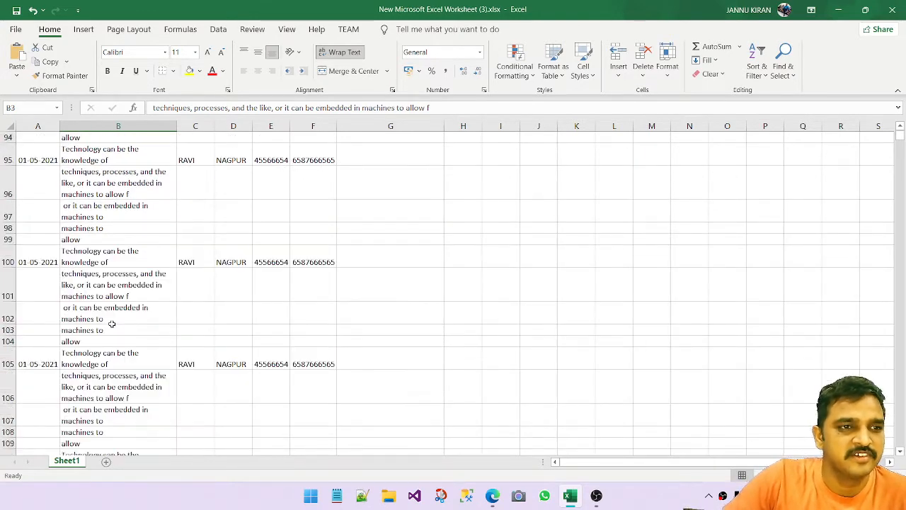
pyautogui.scroll(-2, 111, 324)
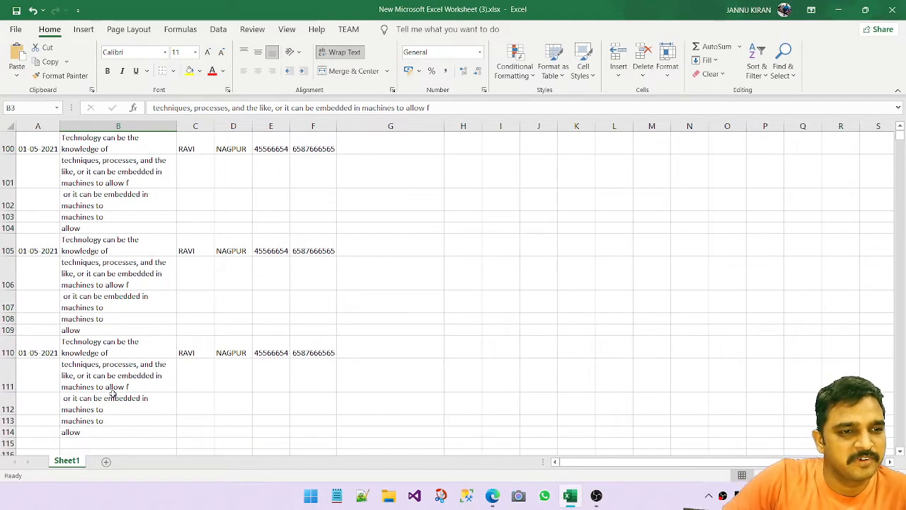
pyautogui.moveTo(111, 390); pyautogui.dragTo(113, 419)
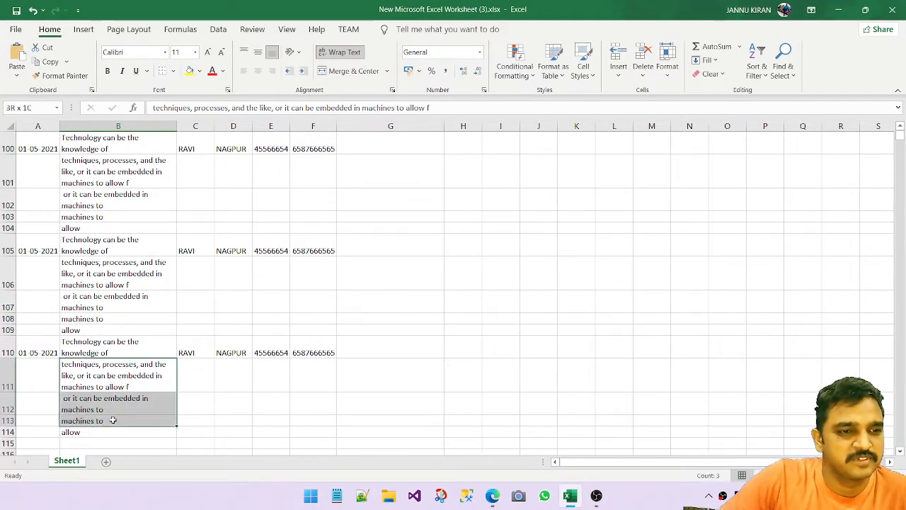
pyautogui.click(73, 413)
pyautogui.click(145, 376)
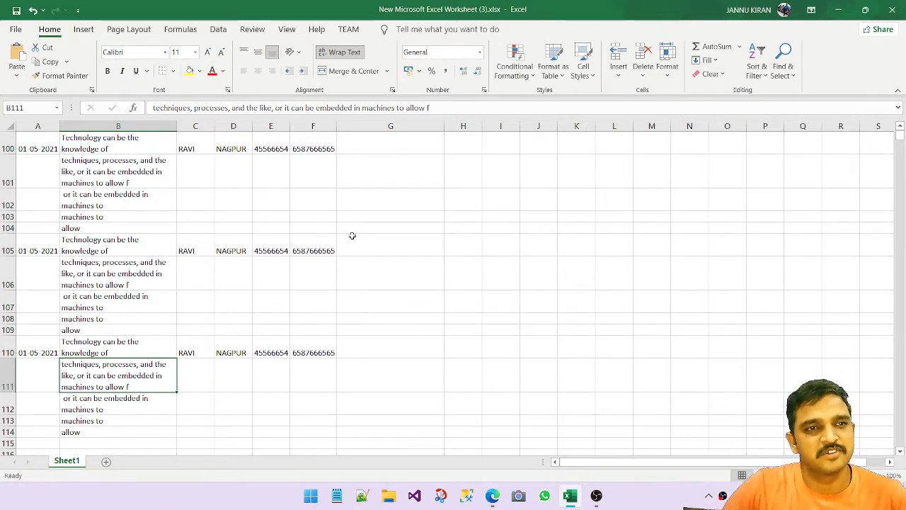
pyautogui.scroll(20, 352, 235)
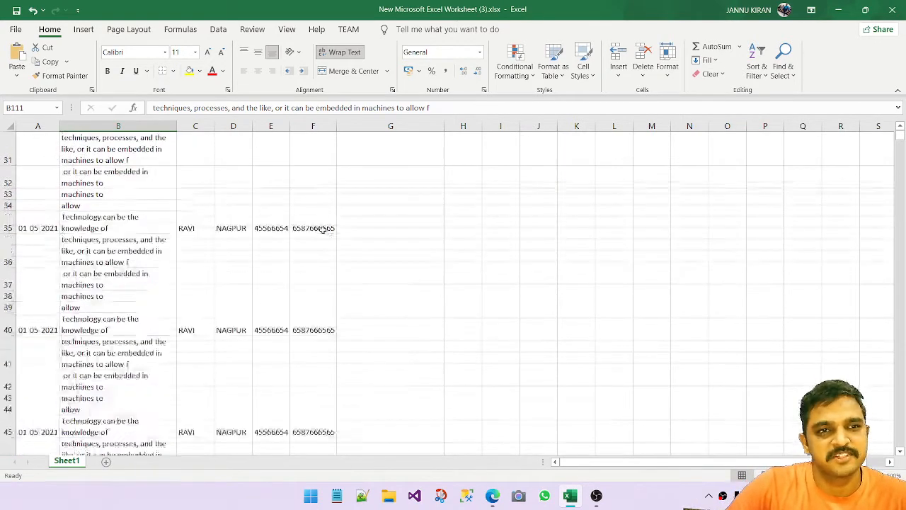
pyautogui.scroll(4, 323, 227)
# Step: Compare the date and remark cells of row 2 with the cells directly beneath them in row 3
pyautogui.click(369, 158)
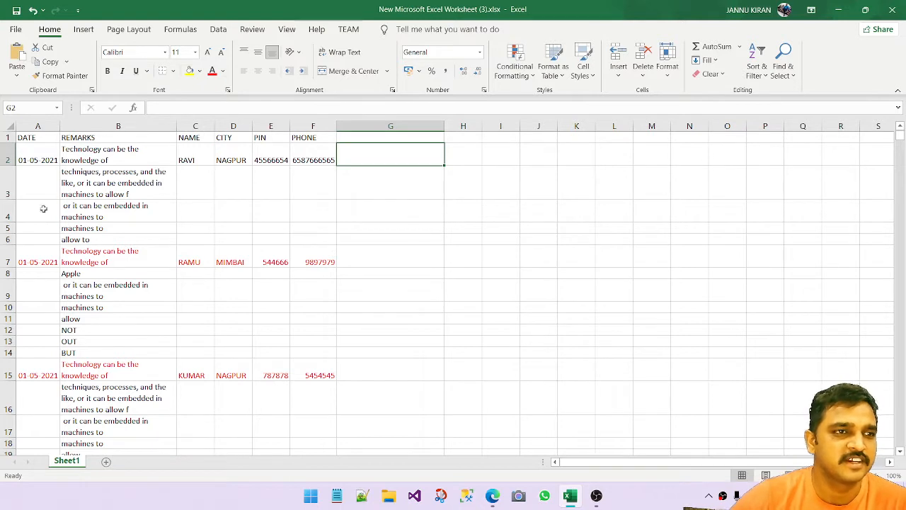
pyautogui.click(32, 162)
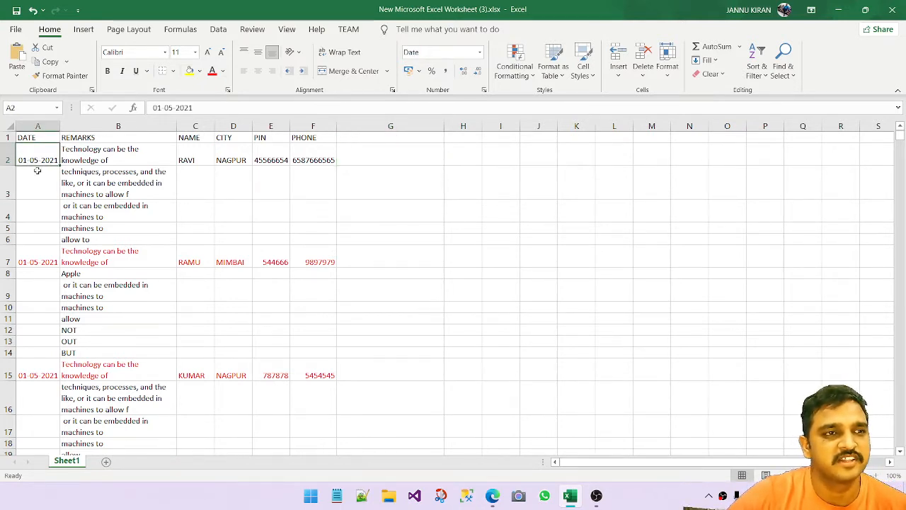
pyautogui.click(34, 185)
pyautogui.click(40, 158)
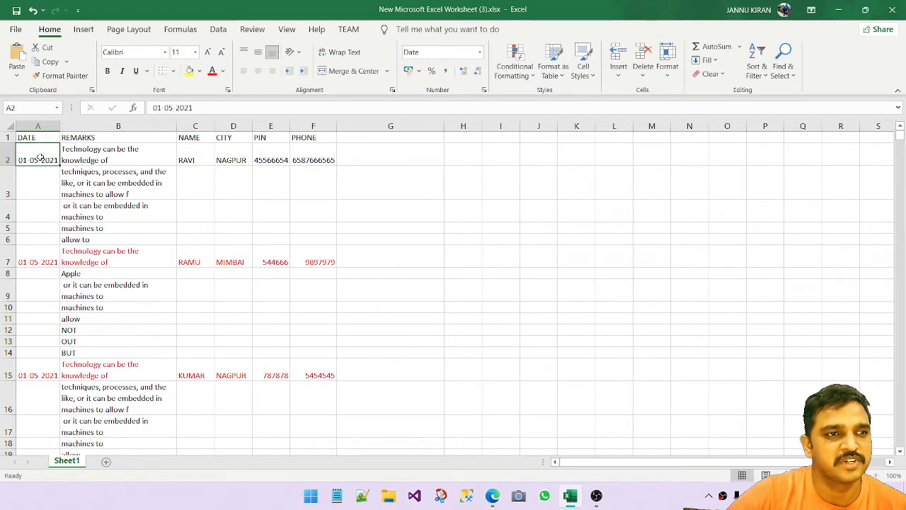
pyautogui.click(73, 186)
pyautogui.click(126, 157)
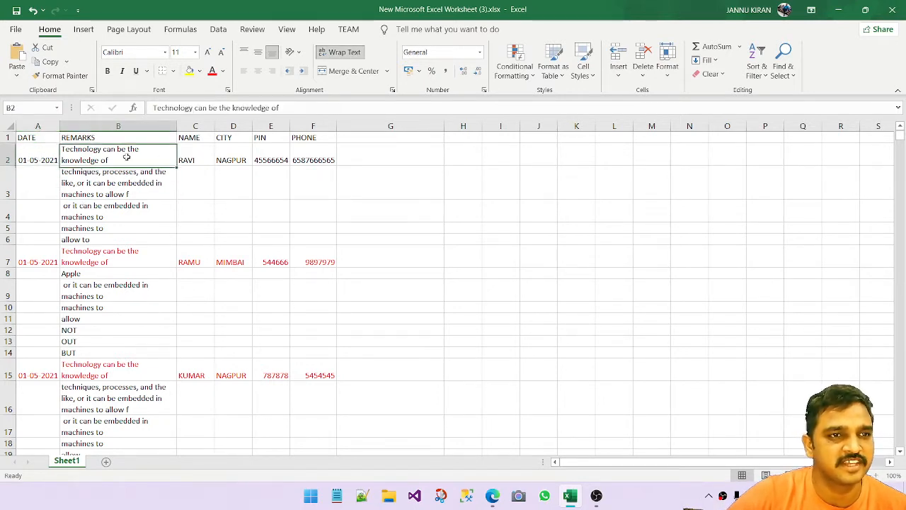
pyautogui.click(90, 173)
# Step: Enter the column header Remarks2 in cell G1, after the PHONE column, and go to cell G2
pyautogui.click(391, 151)
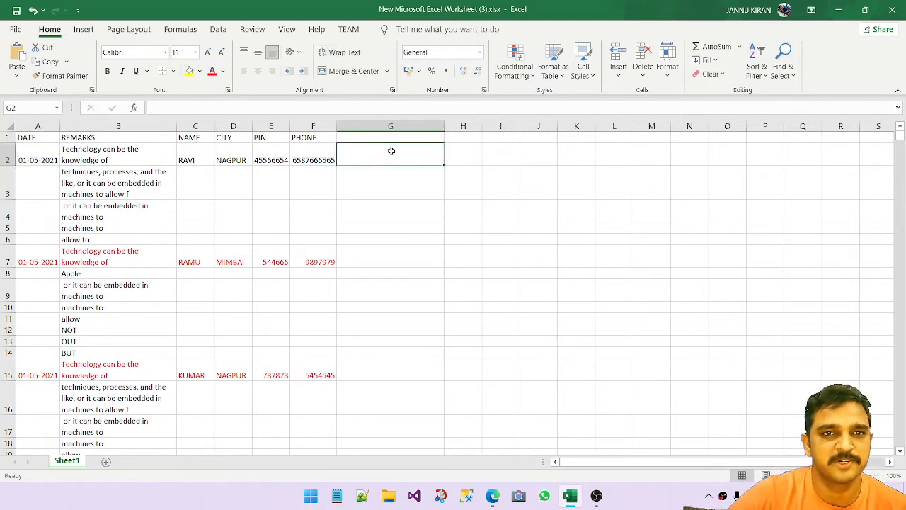
pyautogui.click(399, 135)
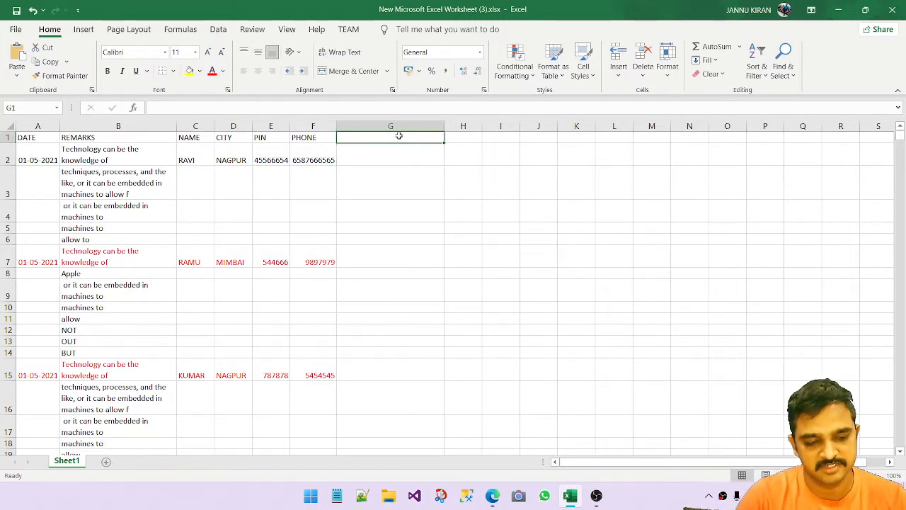
pyautogui.write('Remark')
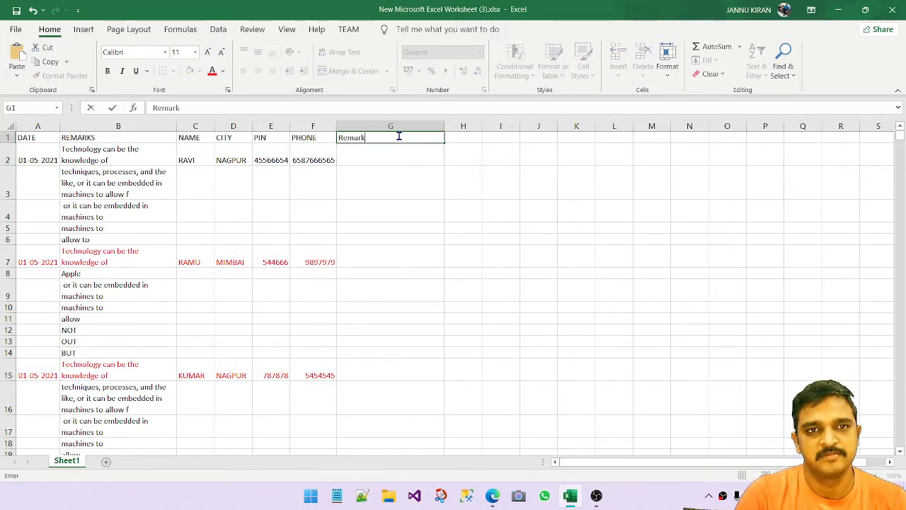
pyautogui.write('s2')
pyautogui.press('Tab')
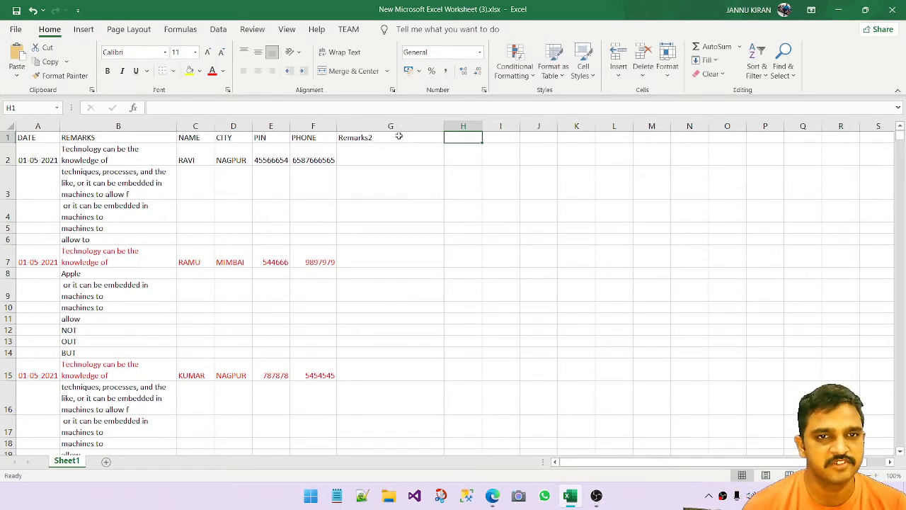
pyautogui.press('Return')
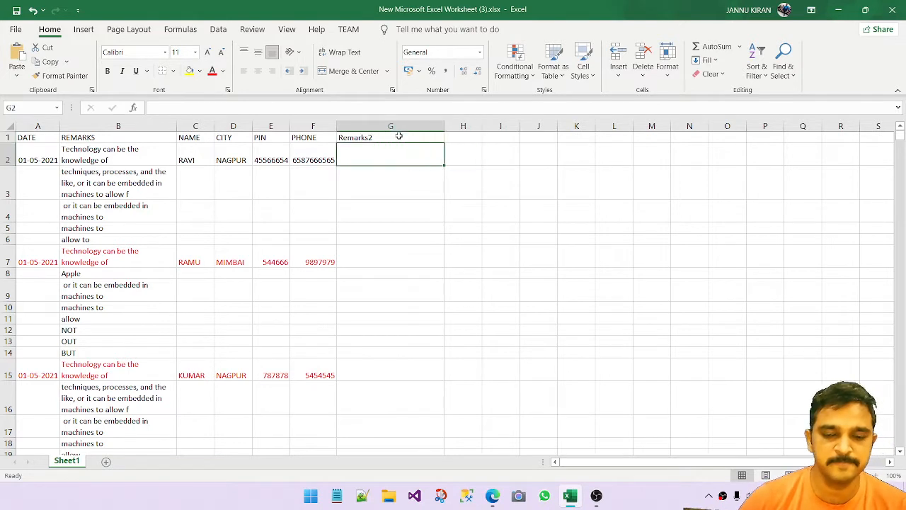
# Step: Enter the formula =IF(A2<>"",B2) in cell G2 and fit column G's width to its content
pyautogui.write('=if')
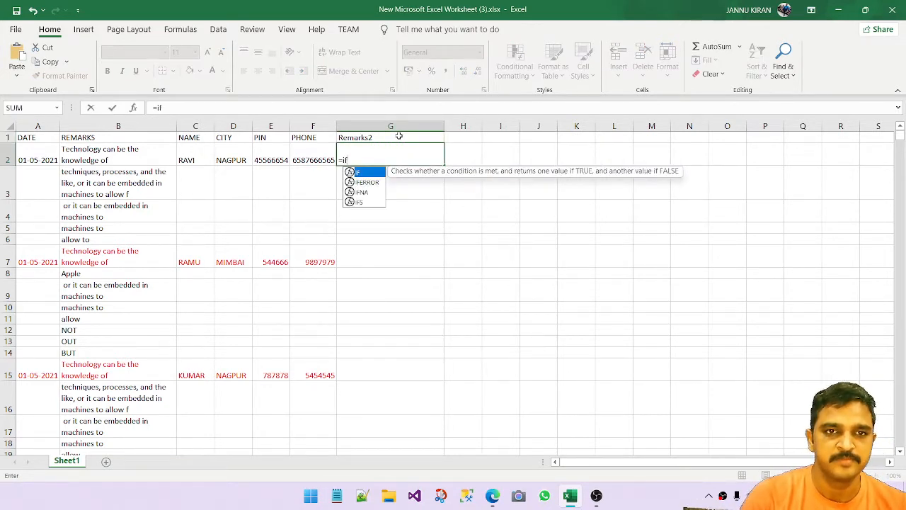
pyautogui.write('(')
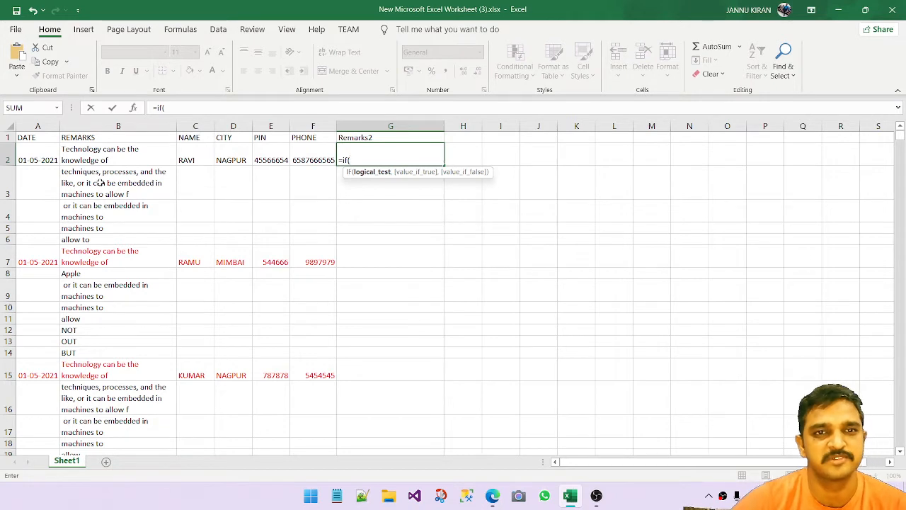
pyautogui.click(40, 161)
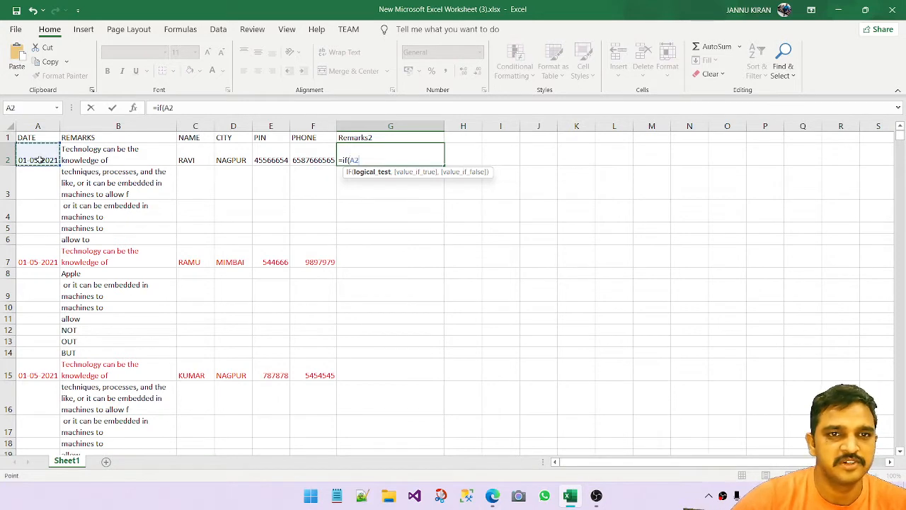
pyautogui.write('<>"')
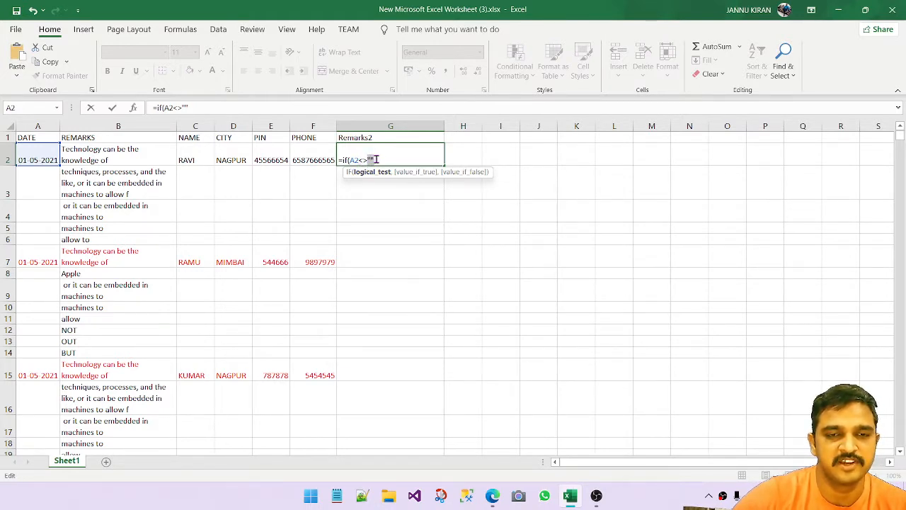
pyautogui.click(376, 160)
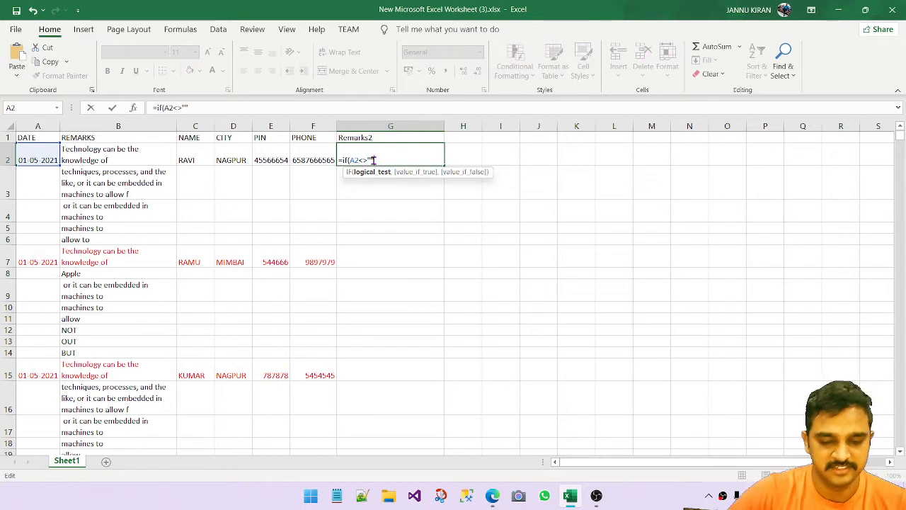
pyautogui.write(',')
pyautogui.click(121, 156)
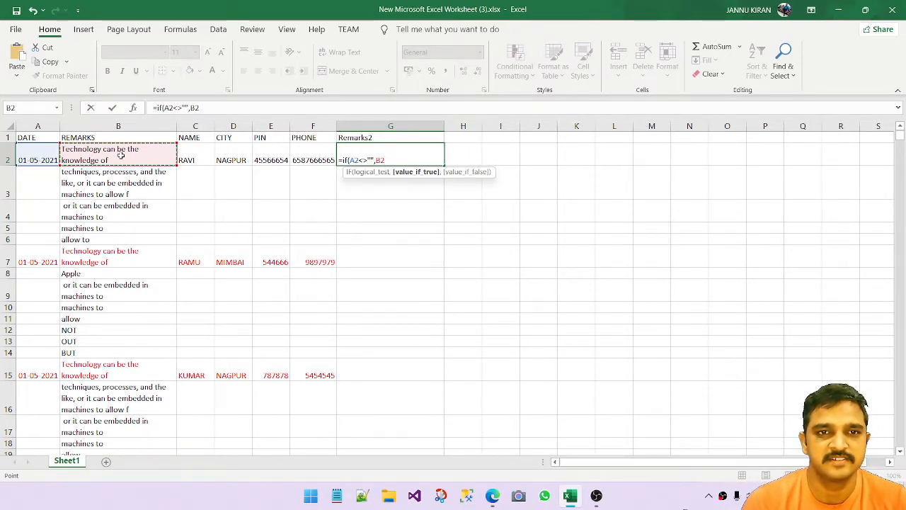
pyautogui.write(')')
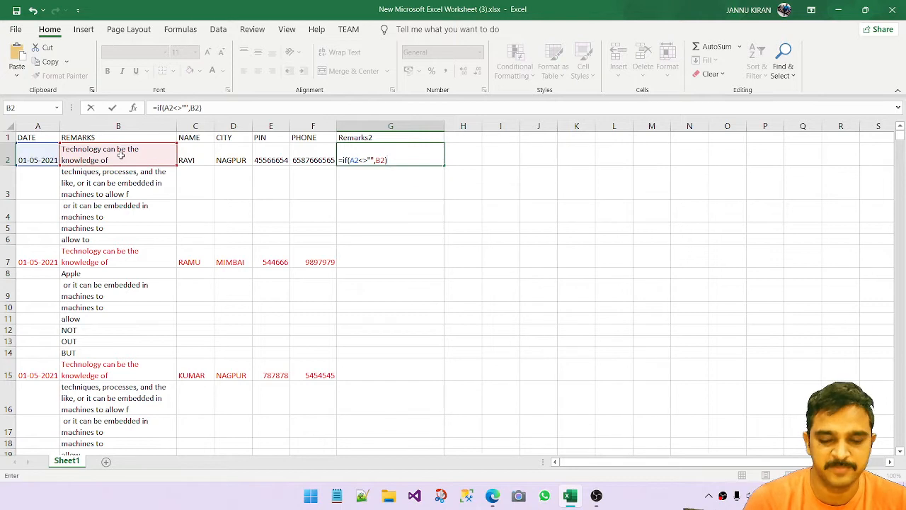
pyautogui.press('Return')
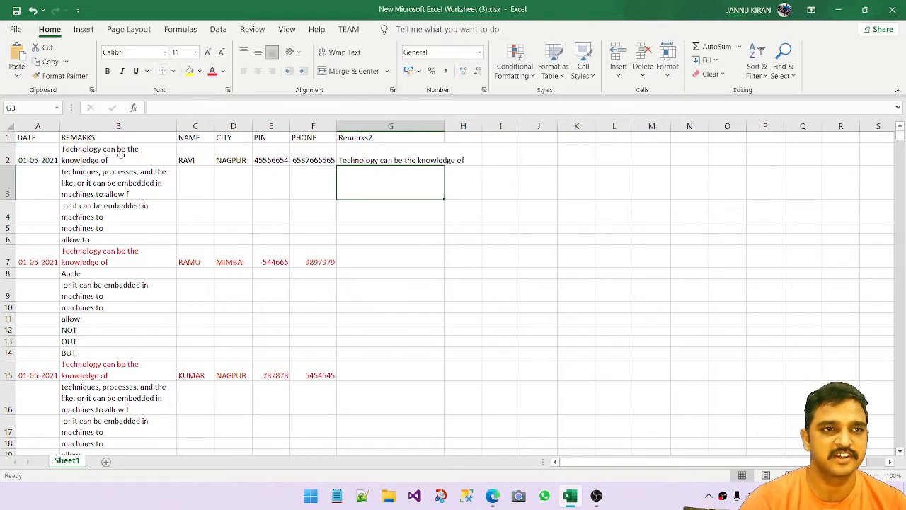
pyautogui.doubleClick(445, 126)
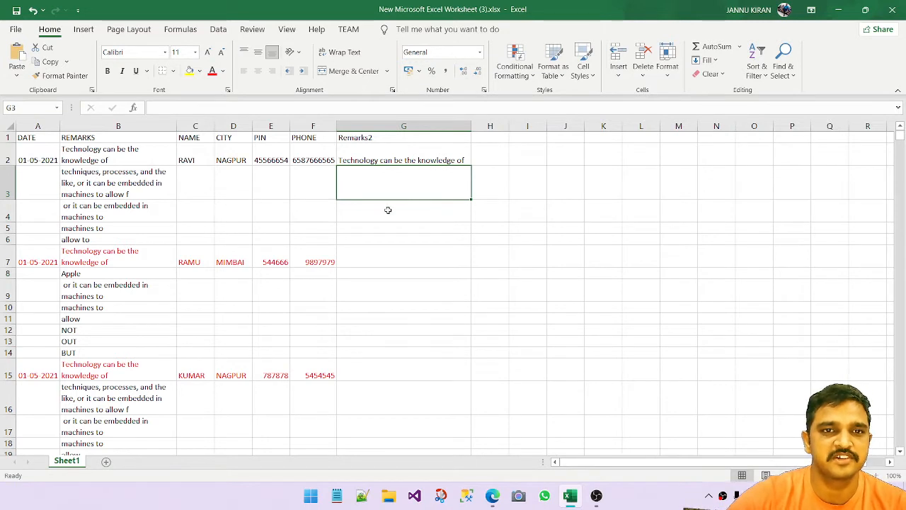
# Step: Extend the formula in G2 by joining on a second IF that tests A2<>"", using &IF(A2<>"",
pyautogui.click(393, 160)
pyautogui.click(204, 107)
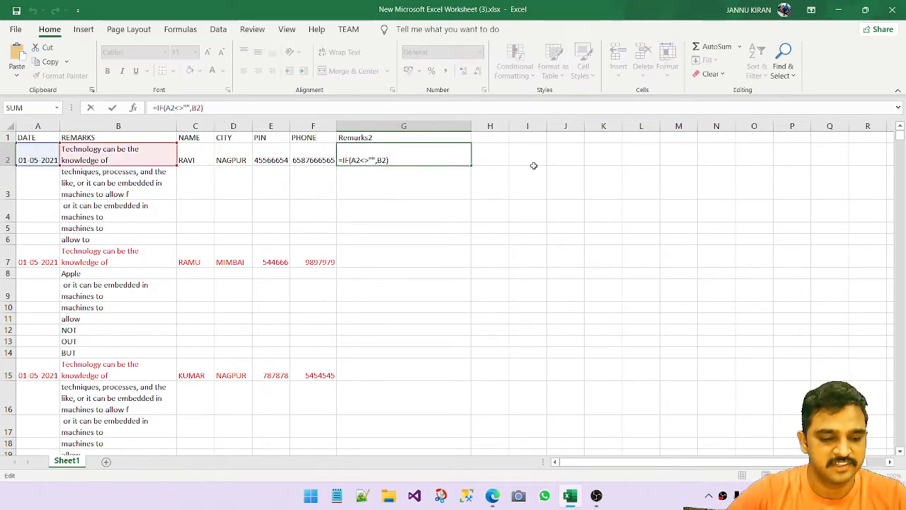
pyautogui.write('&')
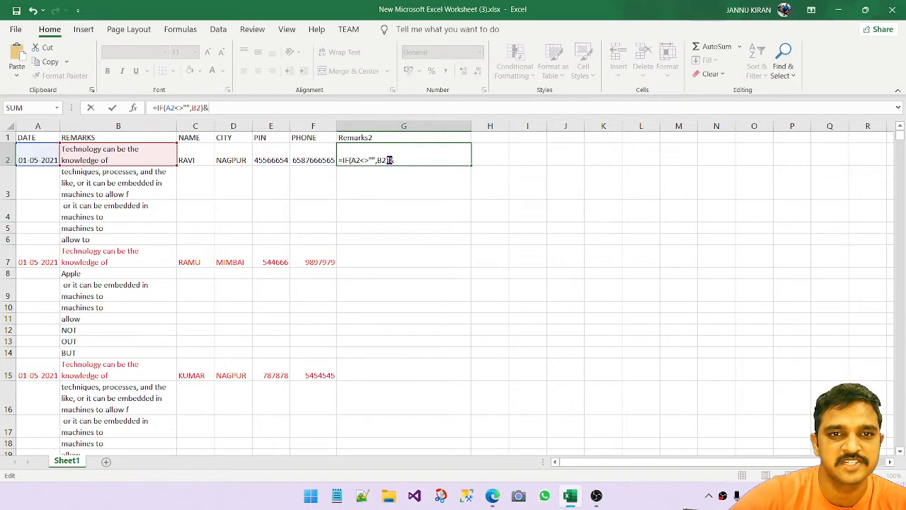
pyautogui.moveTo(388, 160); pyautogui.dragTo(333, 157)
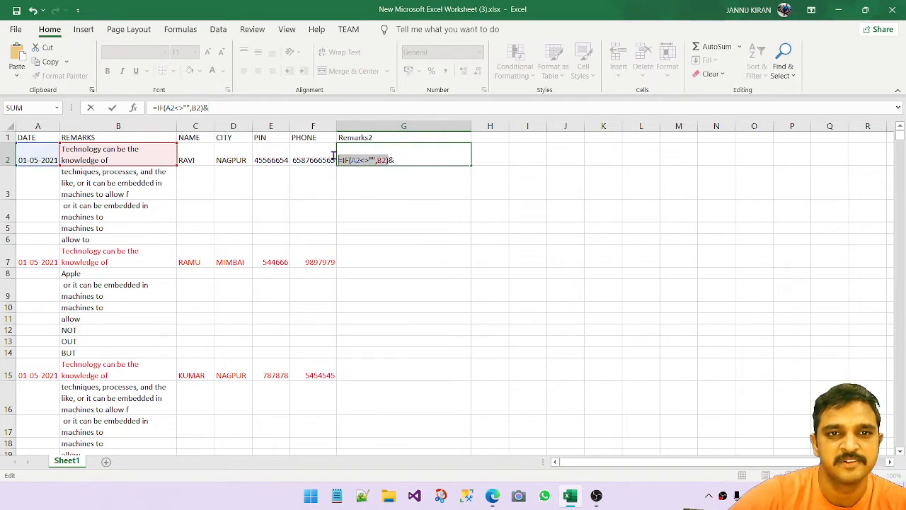
pyautogui.click(389, 160)
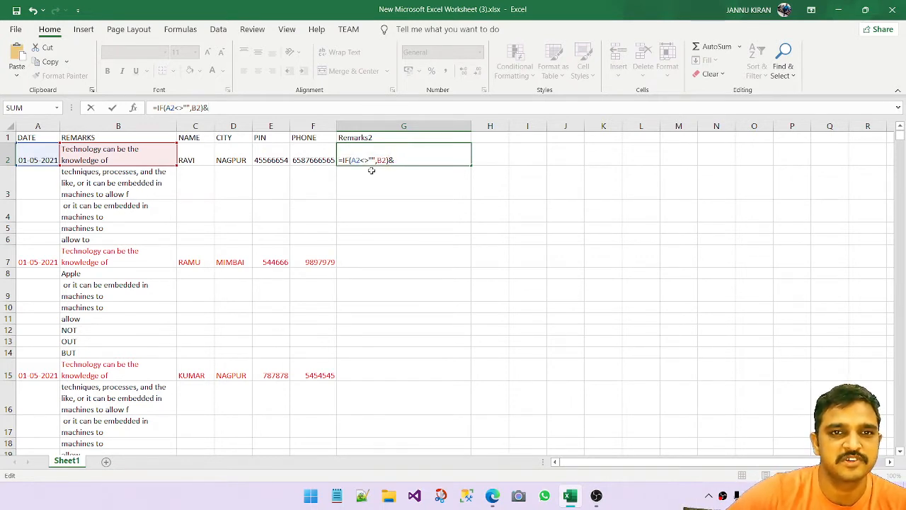
pyautogui.write('i')
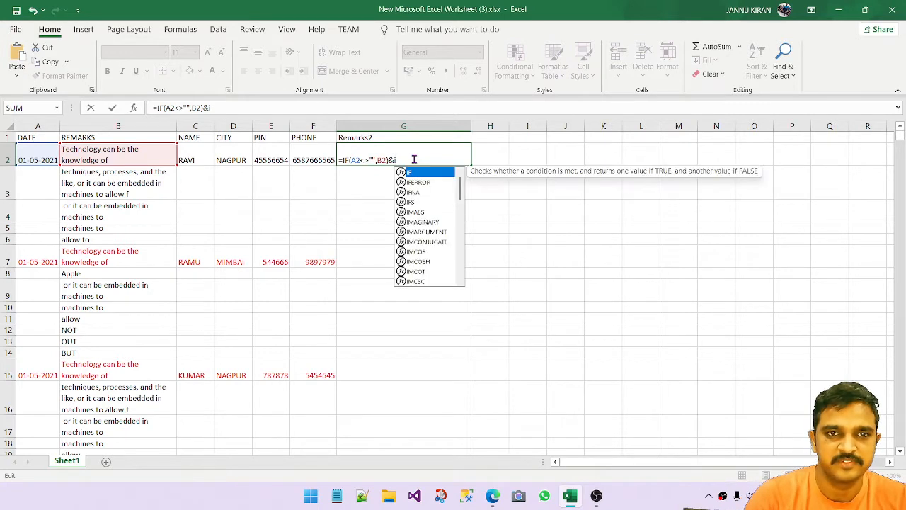
pyautogui.write('f')
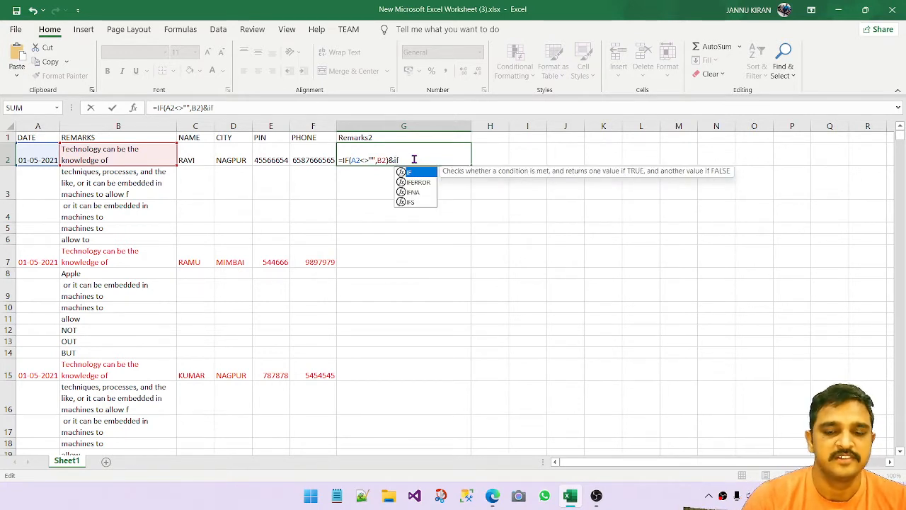
pyautogui.write('(')
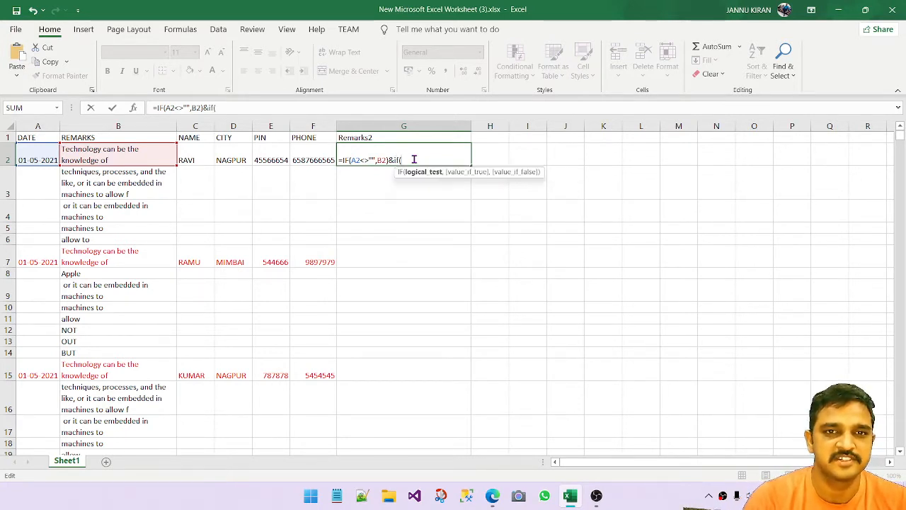
pyautogui.click(31, 157)
pyautogui.write('<>')
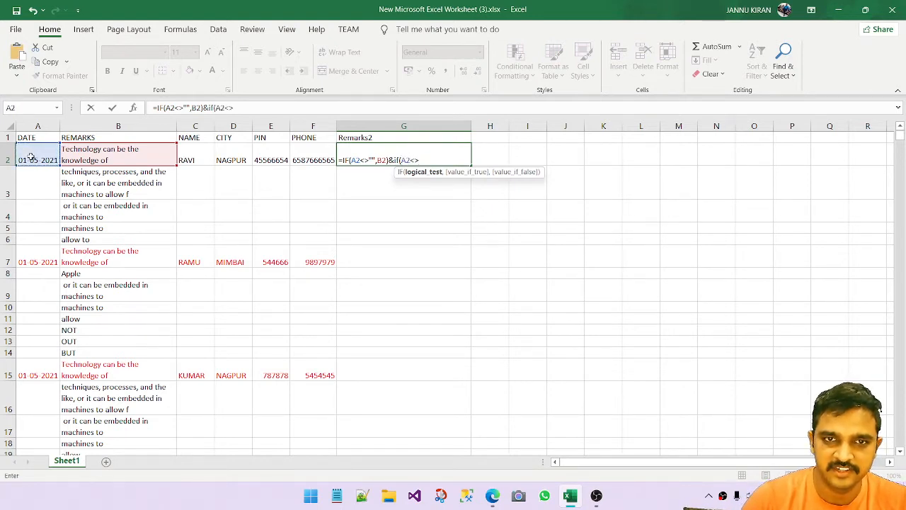
pyautogui.write('""')
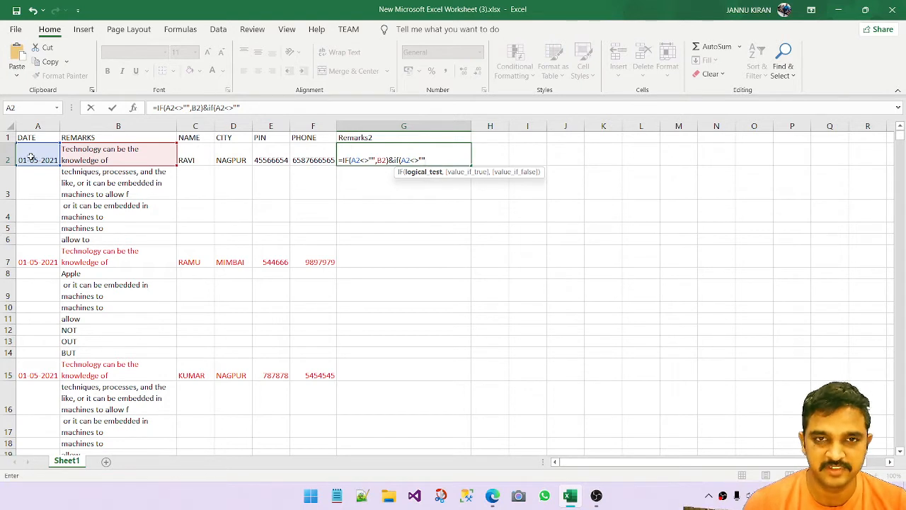
pyautogui.write(',')
# Step: Nest another IF as the second IF's true value, testing whether the next row's date is blank with IF(A3="",
pyautogui.write('i')
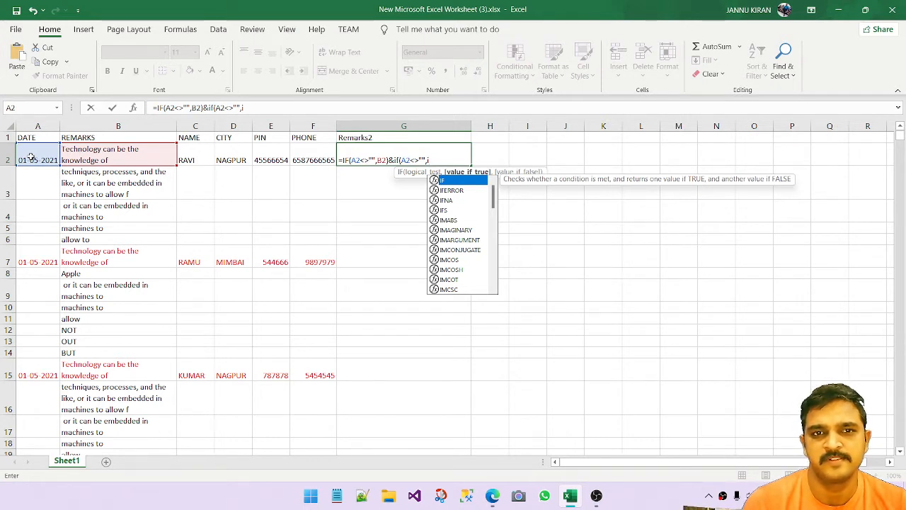
pyautogui.write('f')
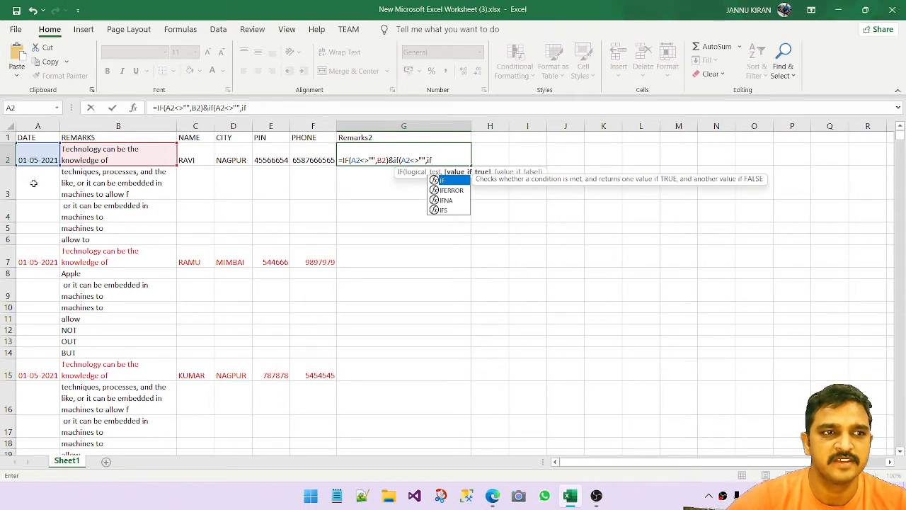
pyautogui.click(34, 185)
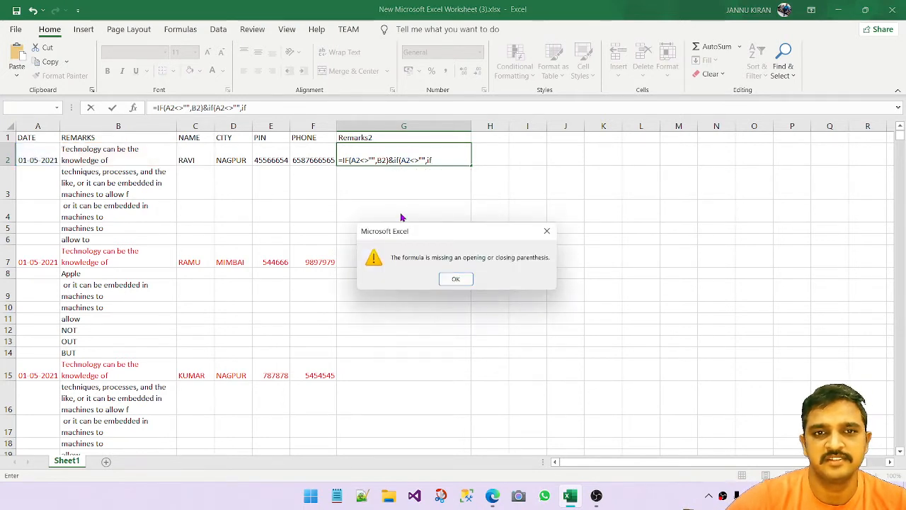
pyautogui.click(546, 231)
pyautogui.click(439, 160)
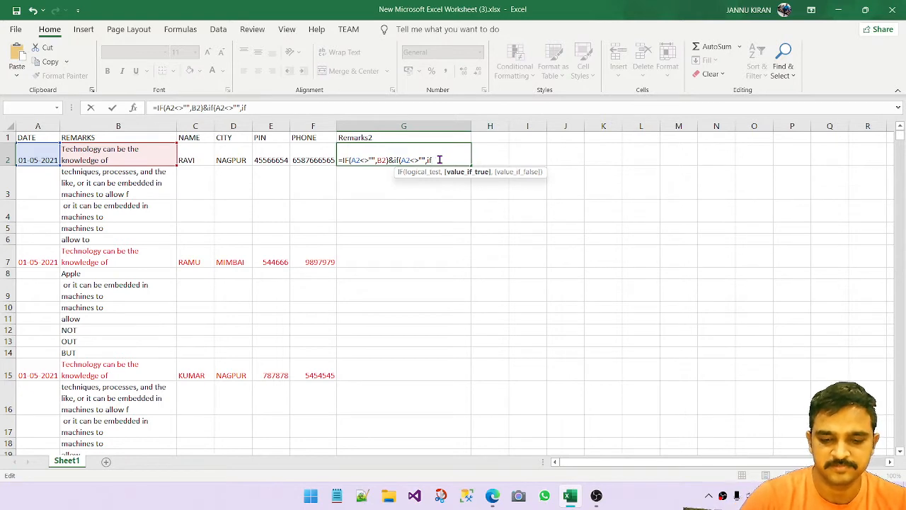
pyautogui.write('(')
pyautogui.click(42, 186)
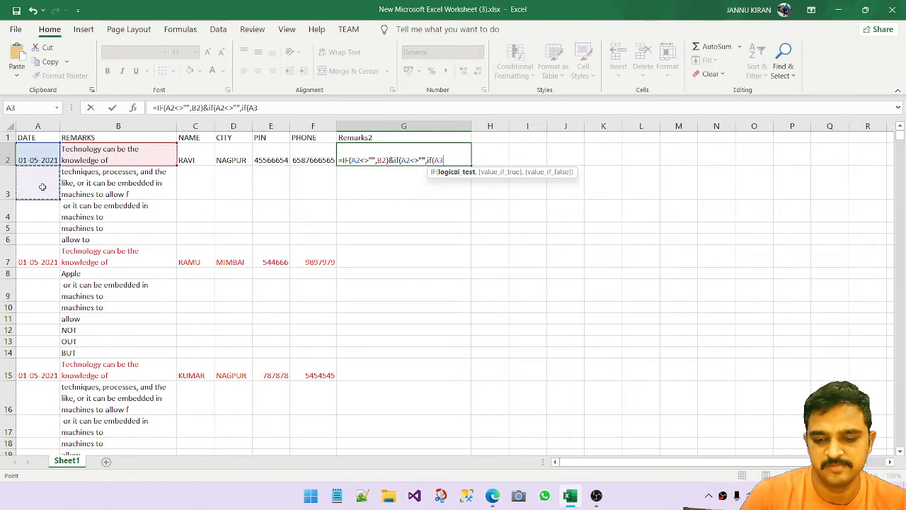
pyautogui.write('<>')
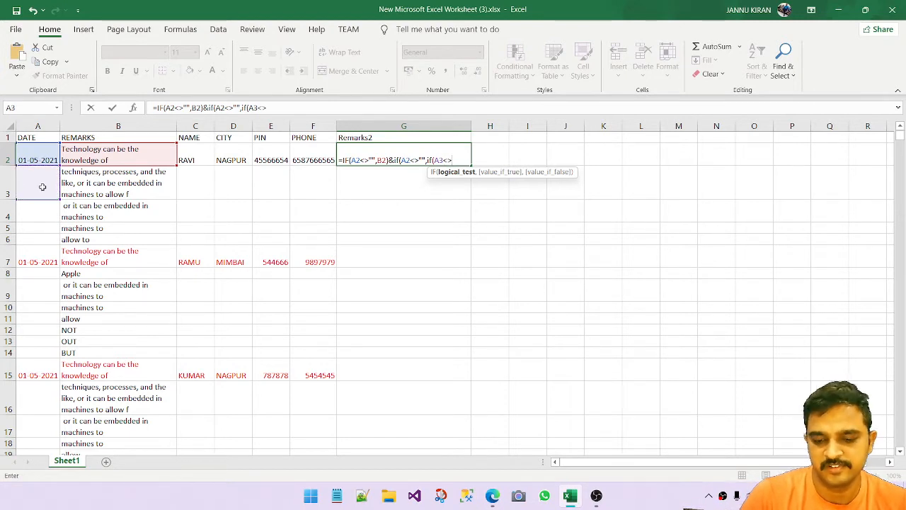
pyautogui.press('BackSpace')
pyautogui.press('BackSpace')
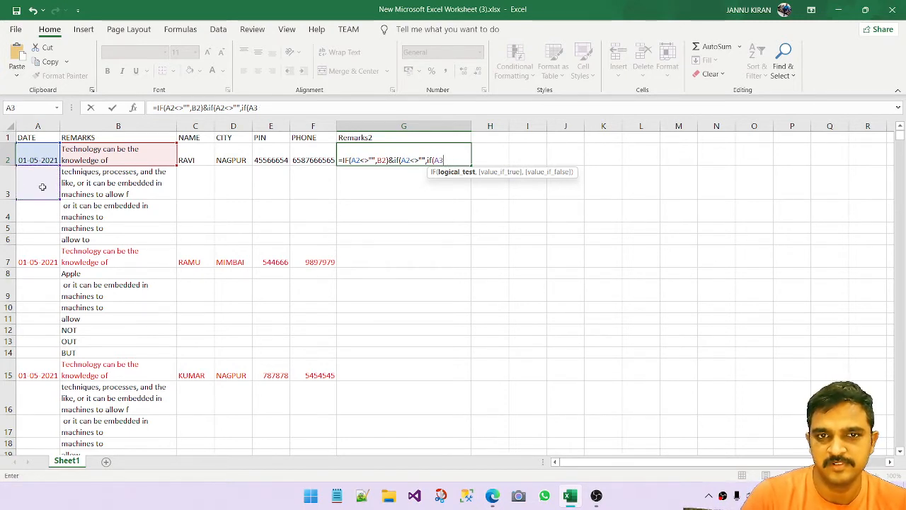
pyautogui.write('=')
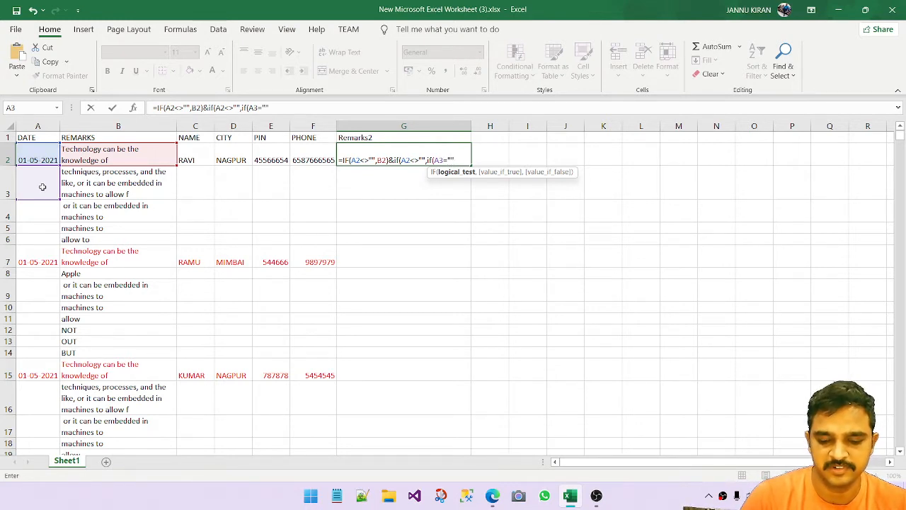
pyautogui.write('"",')
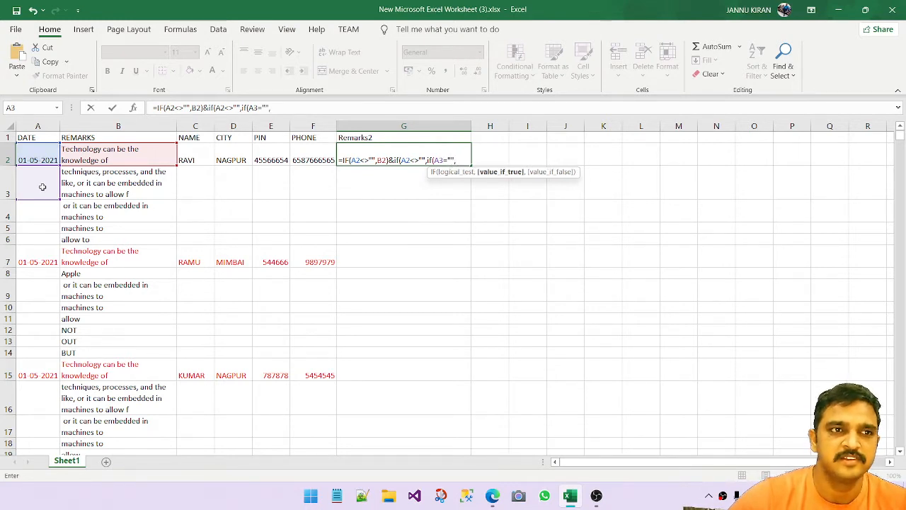
# Step: Complete the nested IF in G2 with B3 if true and "" if false, commit the formula, and fit column G's width
pyautogui.click(102, 184)
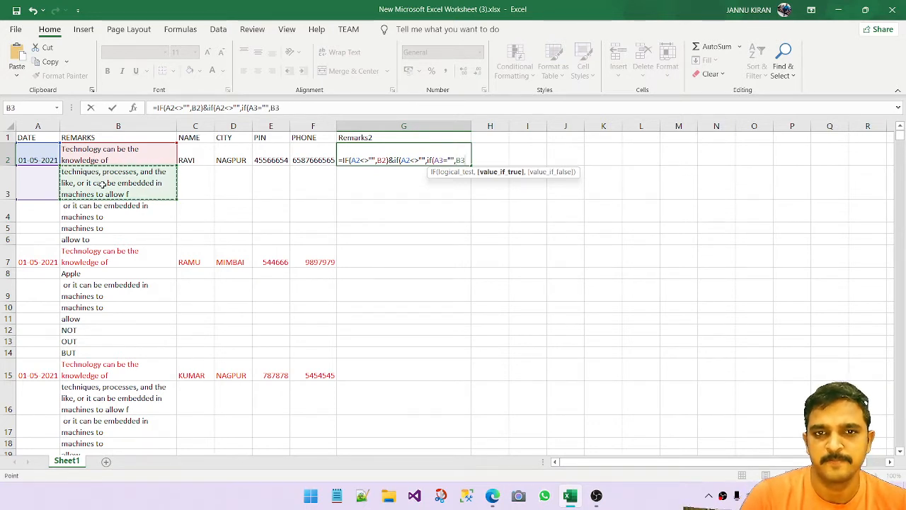
pyautogui.write(',"')
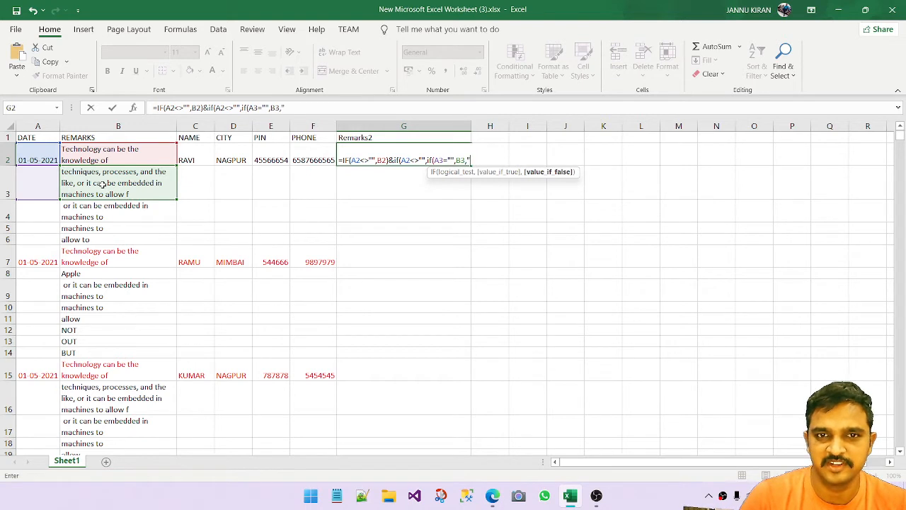
pyautogui.write('")')
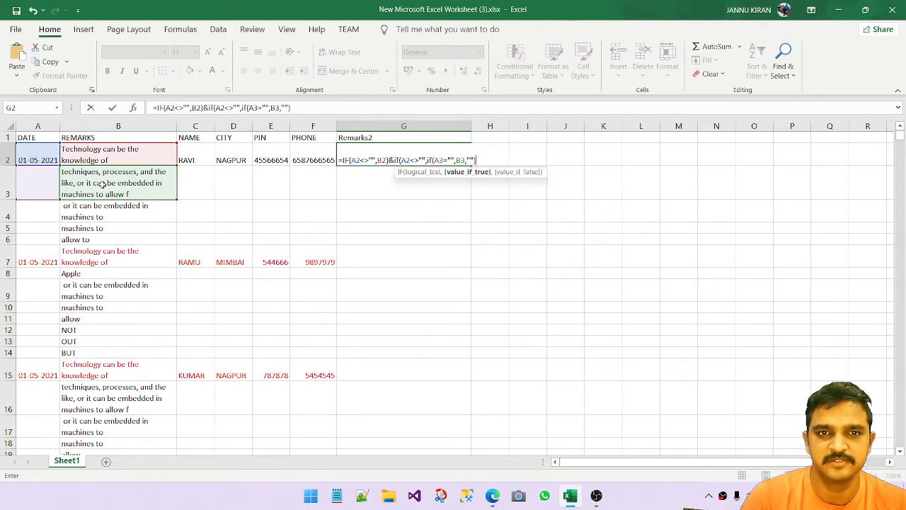
pyautogui.write(')')
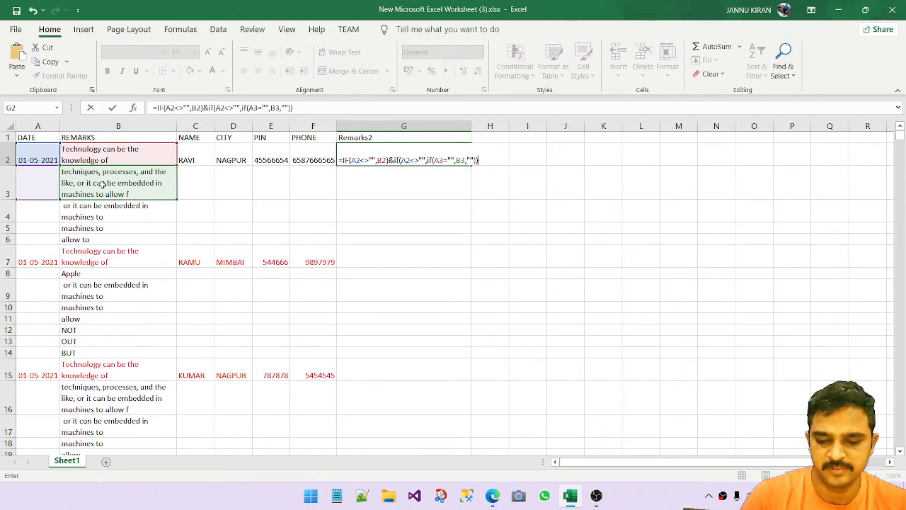
pyautogui.press('Return')
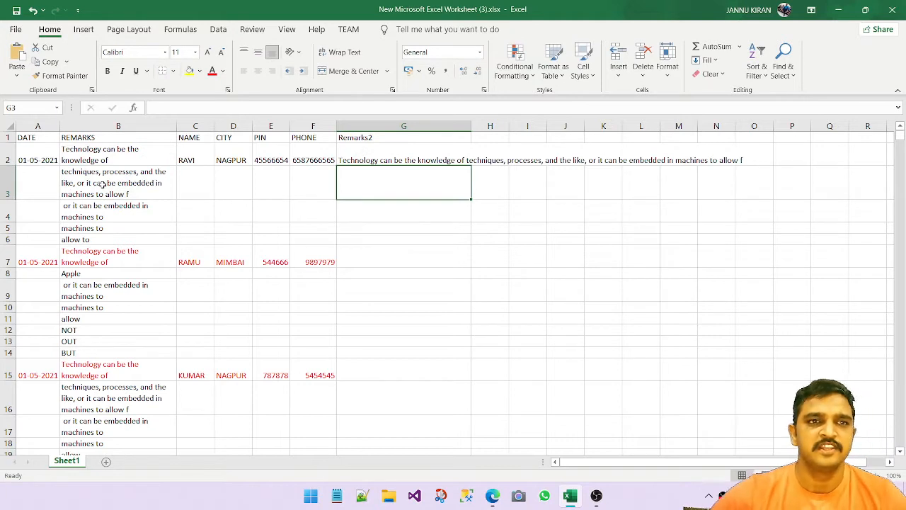
pyautogui.doubleClick(469, 126)
pyautogui.click(454, 152)
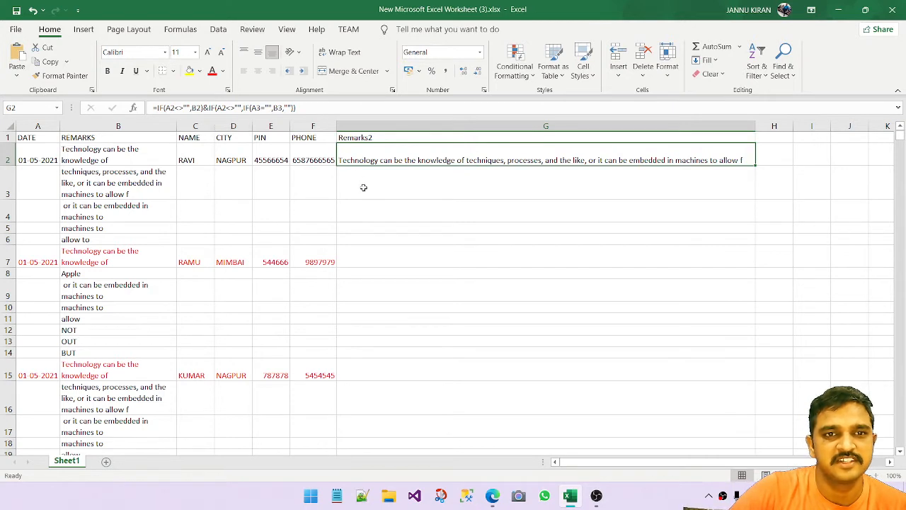
# Step: Check the combined remark in G2 against the date cell A2 and the Remarks2 cells G3:G6 beneath it
pyautogui.moveTo(363, 187); pyautogui.dragTo(423, 231)
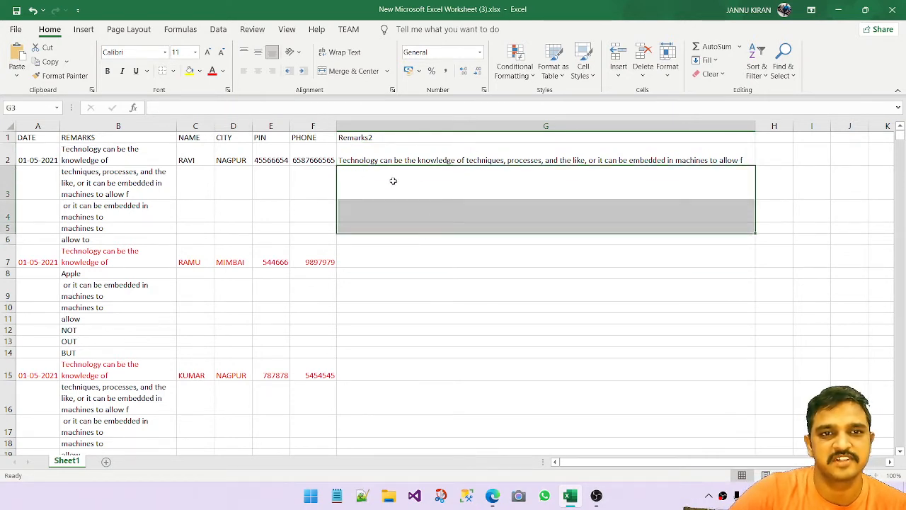
pyautogui.click(34, 153)
pyautogui.click(425, 158)
pyautogui.moveTo(374, 186); pyautogui.dragTo(377, 235)
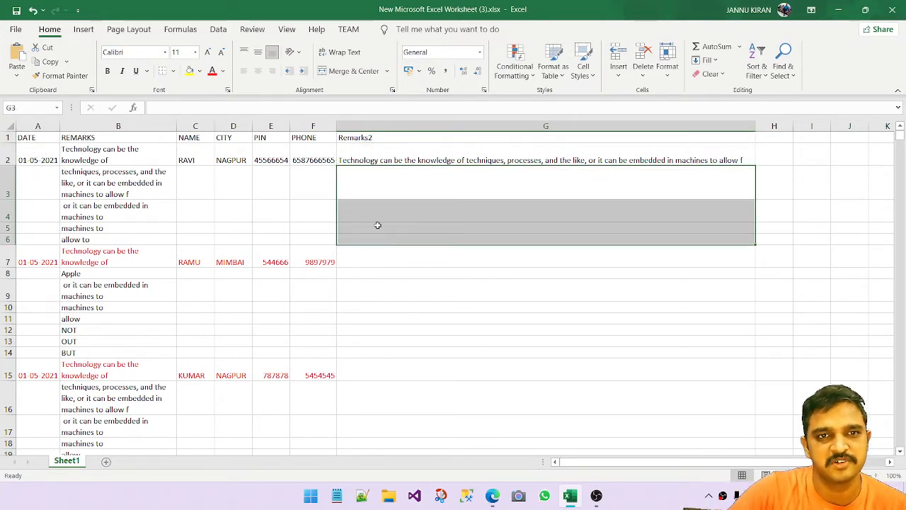
# Step: Fill the combined-remark formula from G2 down into G3
pyautogui.click(376, 160)
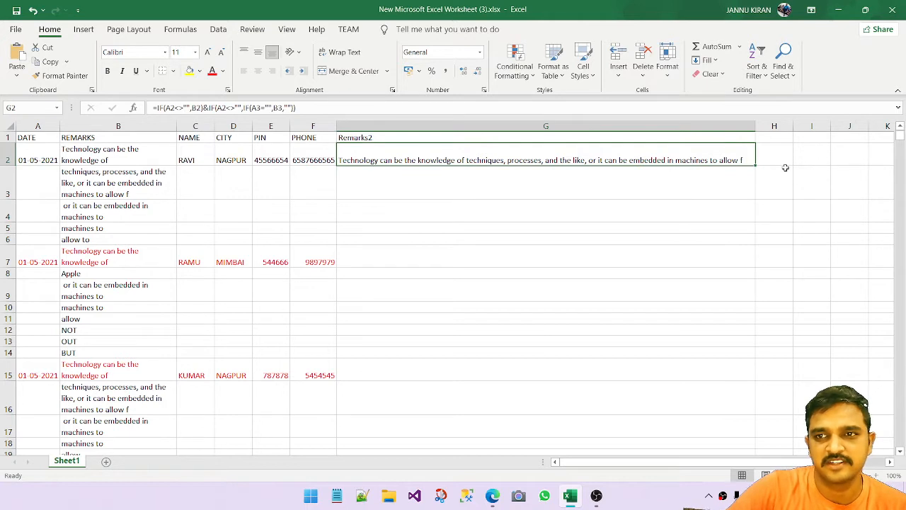
pyautogui.moveTo(756, 168); pyautogui.dragTo(755, 197)
pyautogui.click(393, 192)
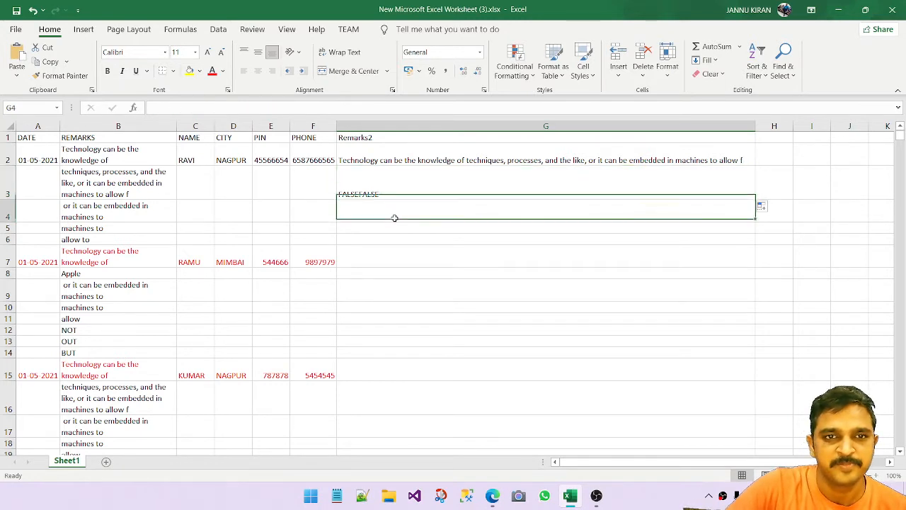
pyautogui.click(429, 158)
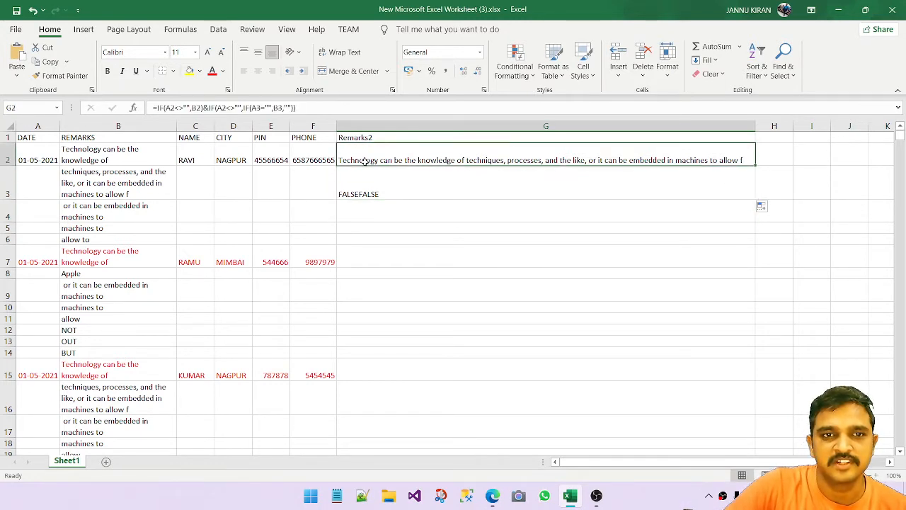
pyautogui.click(47, 160)
# Step: Extend G2's formula after B3 by joining on another IF that tests whether A4 is blank, using & IF(A4=""
pyautogui.click(392, 156)
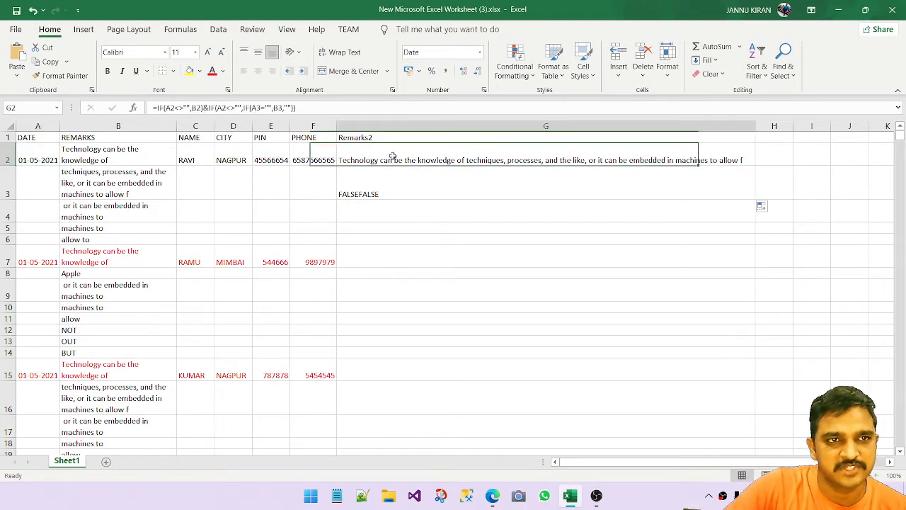
pyautogui.click(212, 108)
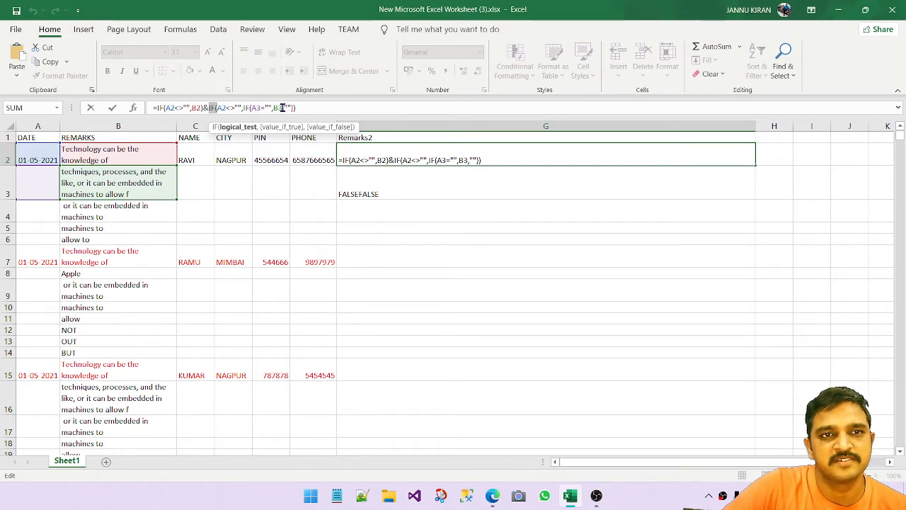
pyautogui.click(282, 108)
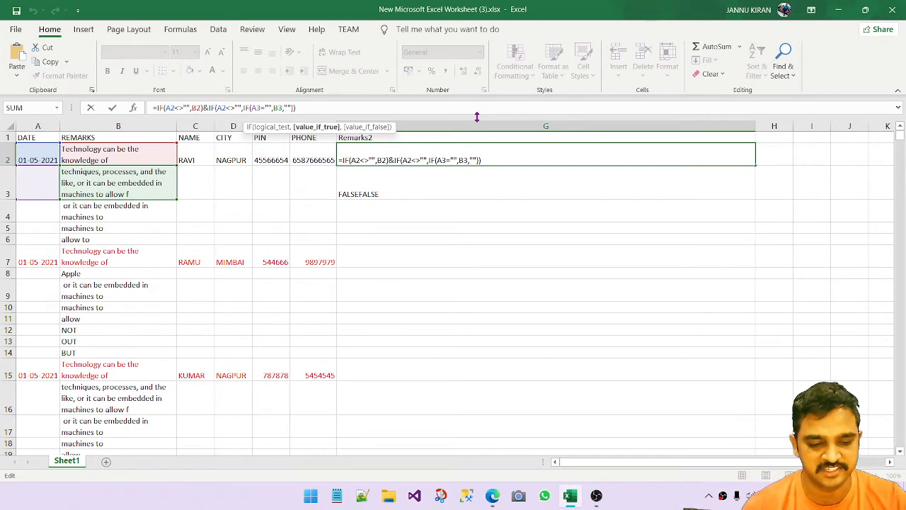
pyautogui.write('&')
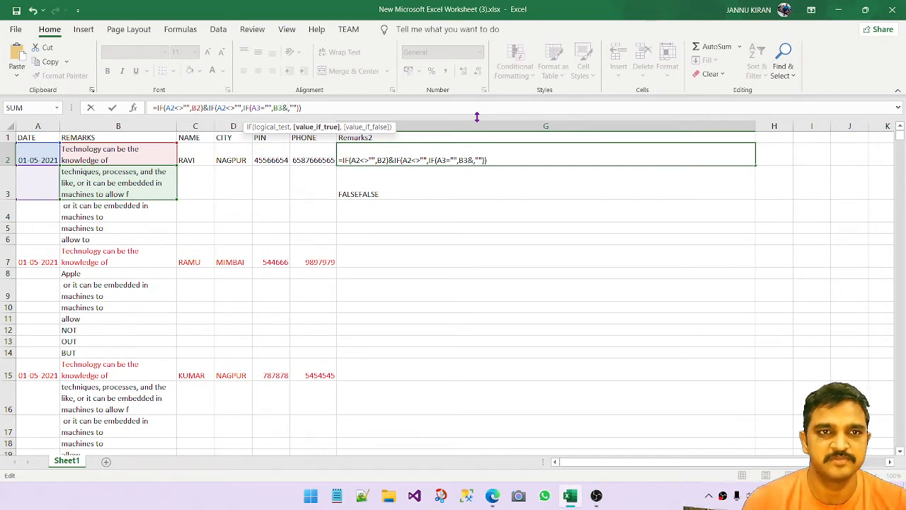
pyautogui.write('"')
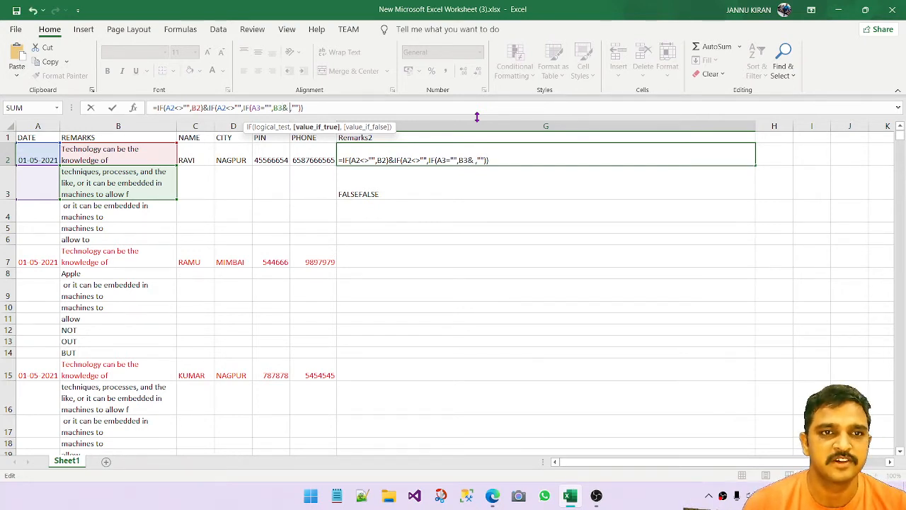
pyautogui.write('if')
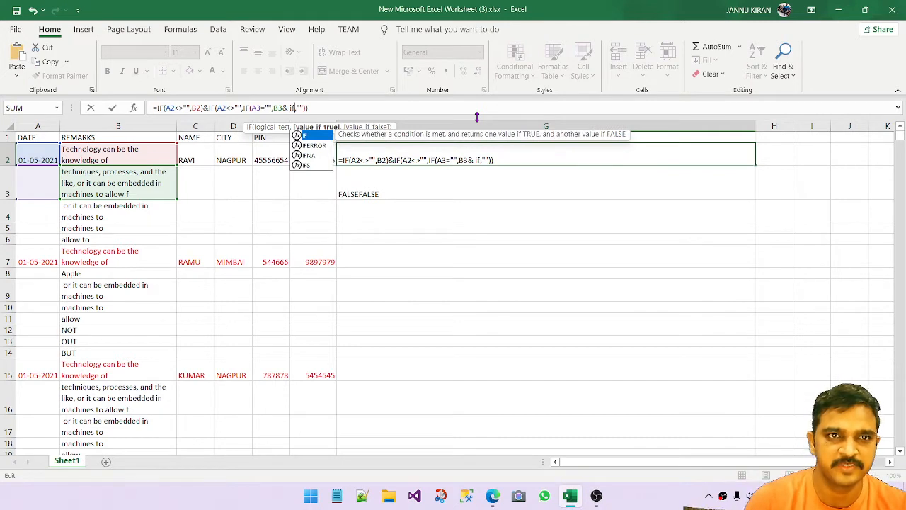
pyautogui.write('(')
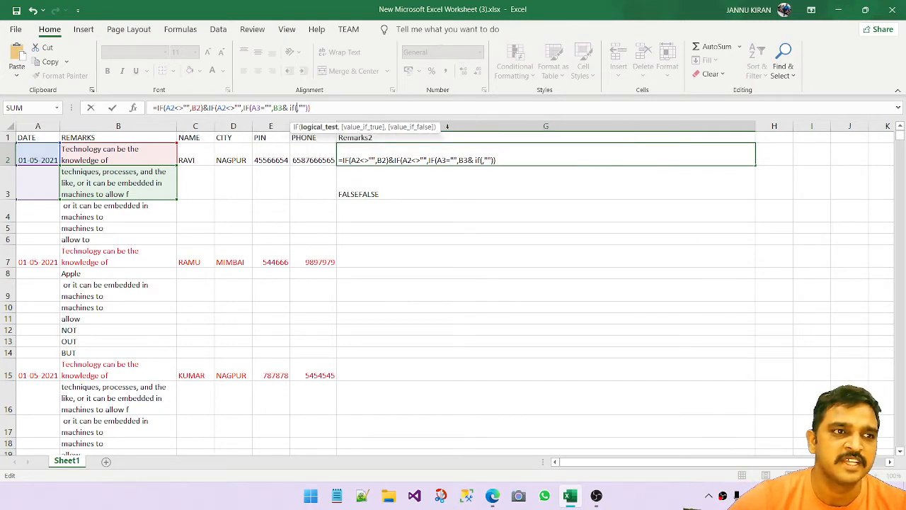
pyautogui.click(33, 212)
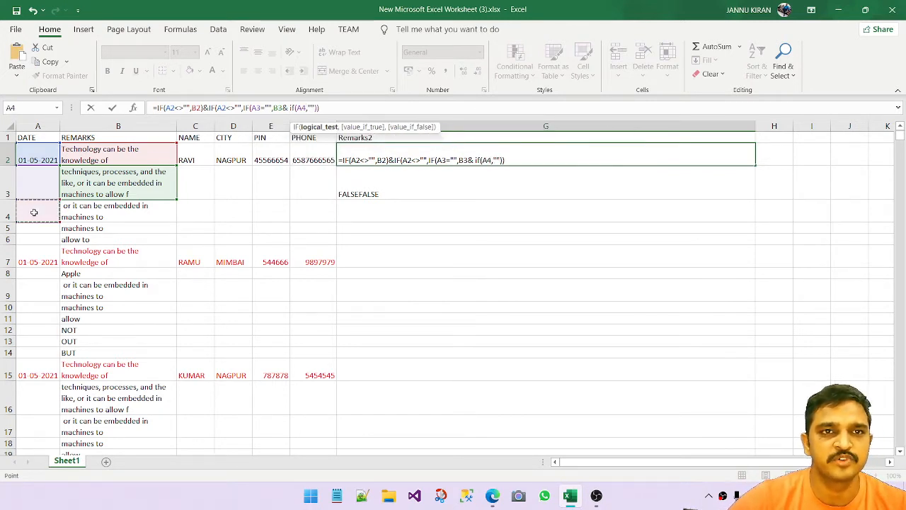
pyautogui.write('=')
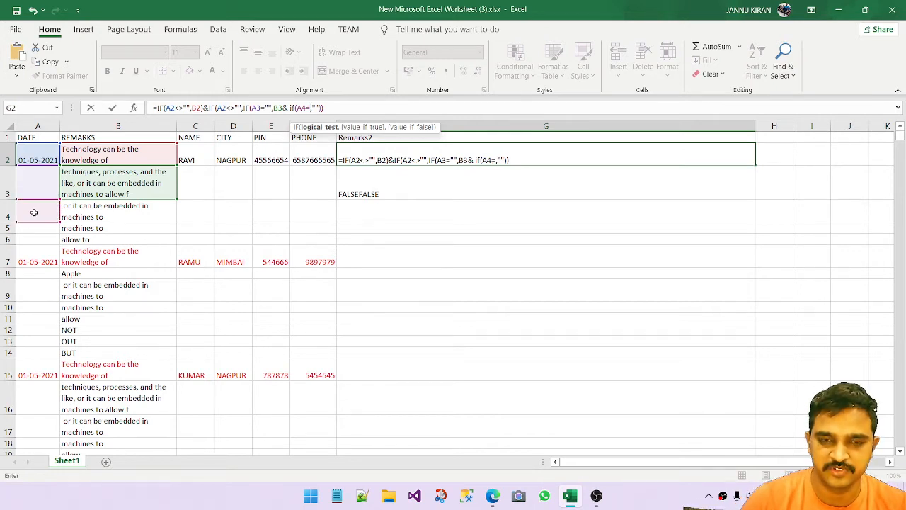
pyautogui.write('"",')
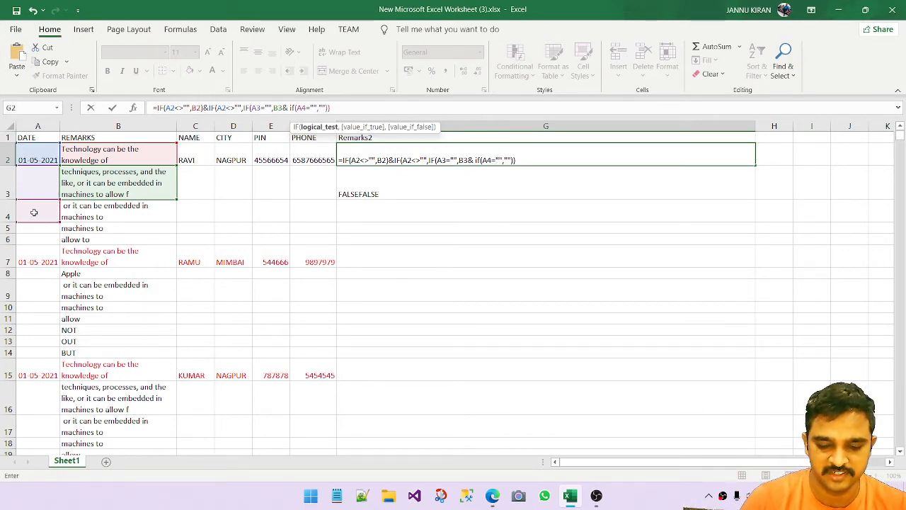
# Step: Complete the A4 test in G2 with B4 if true and "" if false, commit it, and compare the result with B4
pyautogui.write(',')
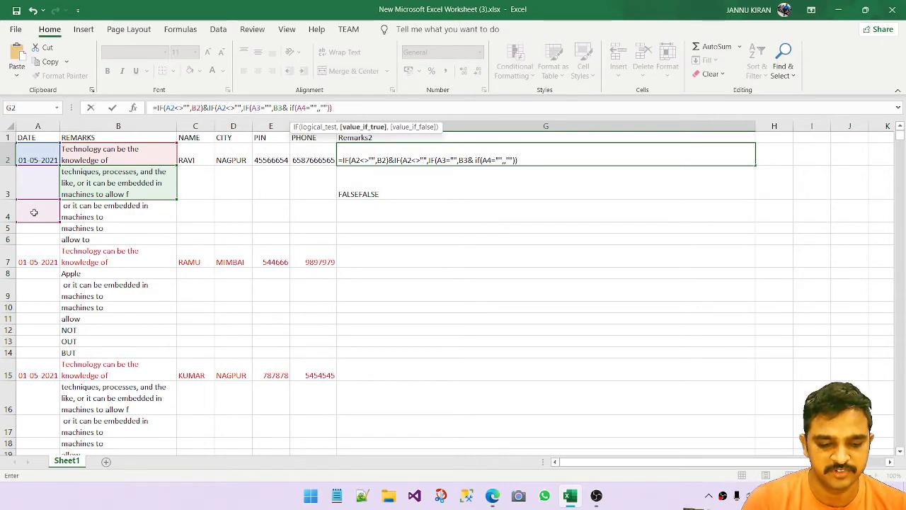
pyautogui.write('b')
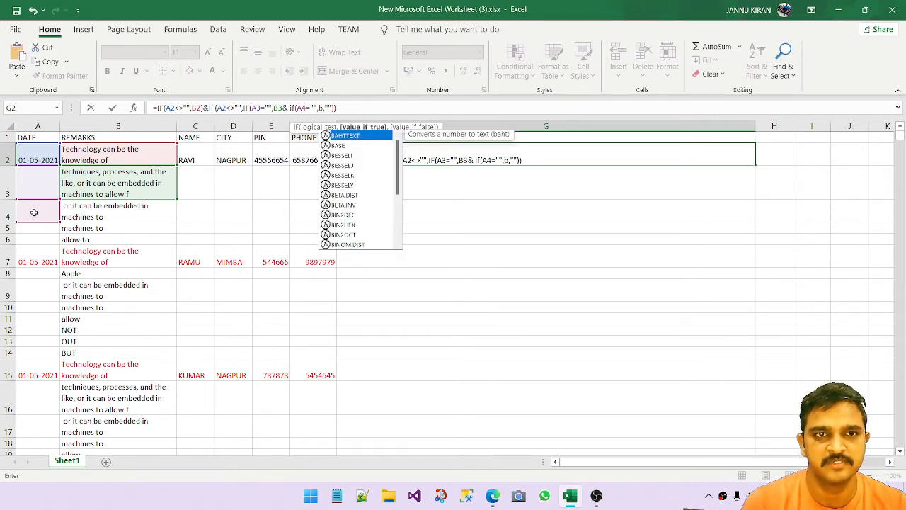
pyautogui.write('4')
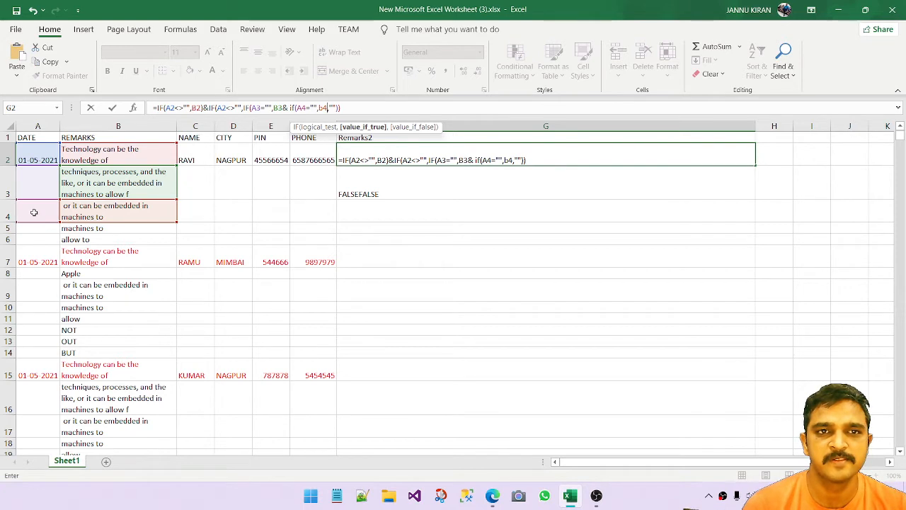
pyautogui.write(',B4,""')
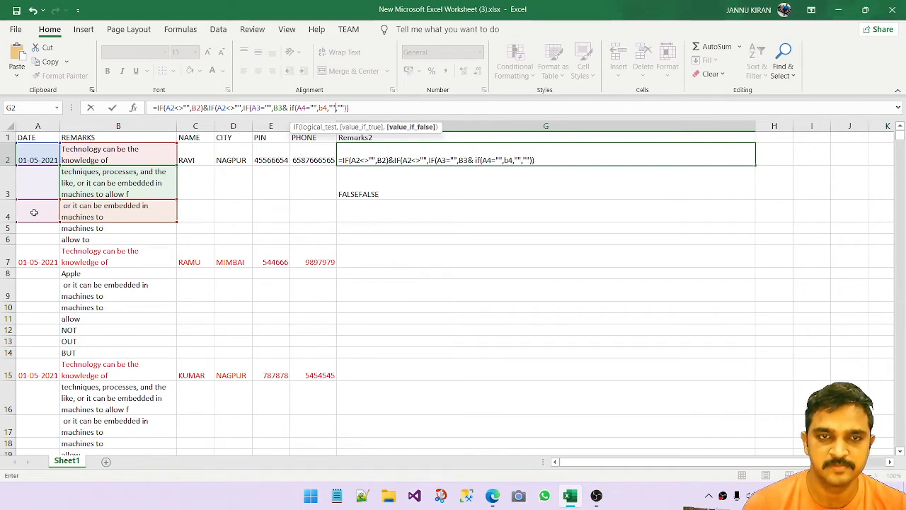
pyautogui.write('))')
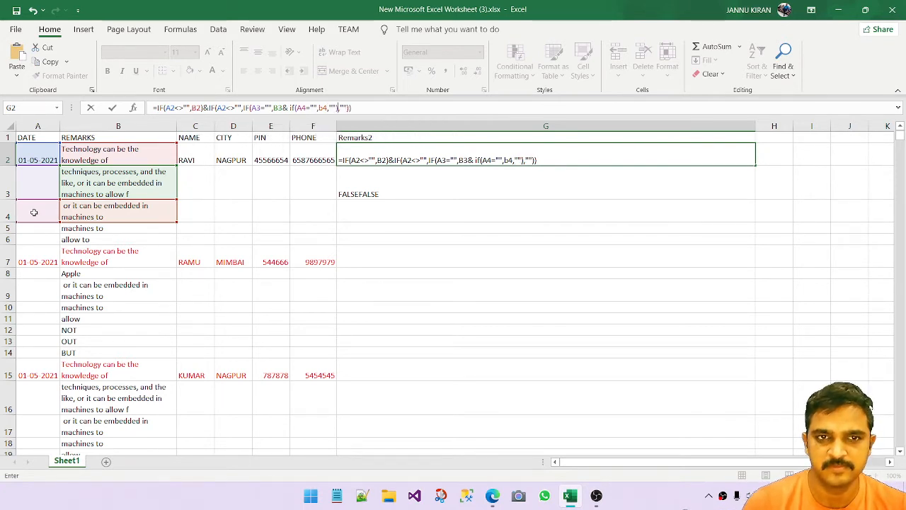
pyautogui.press('Return')
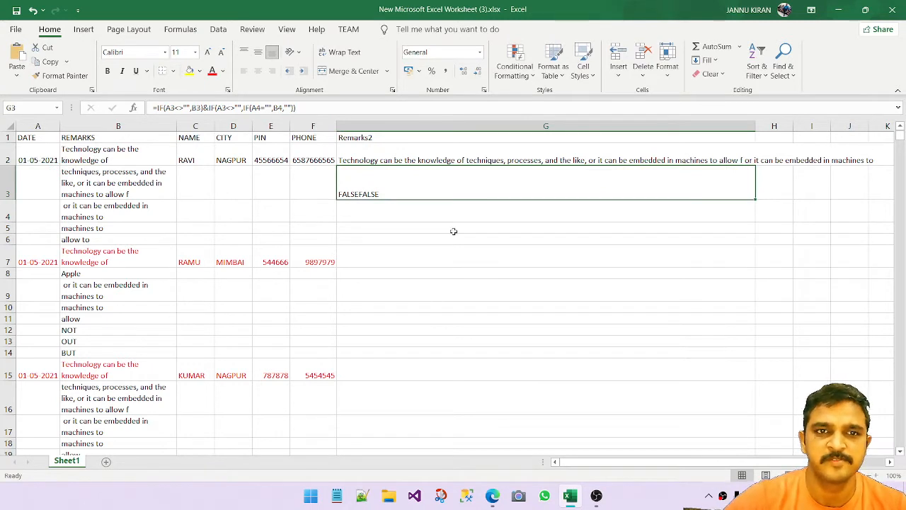
pyautogui.click(398, 158)
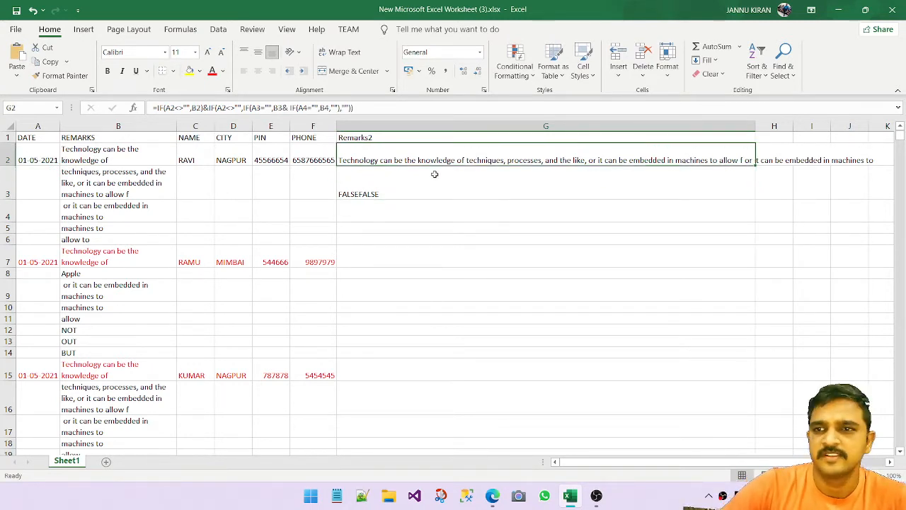
pyautogui.click(118, 213)
pyautogui.click(859, 160)
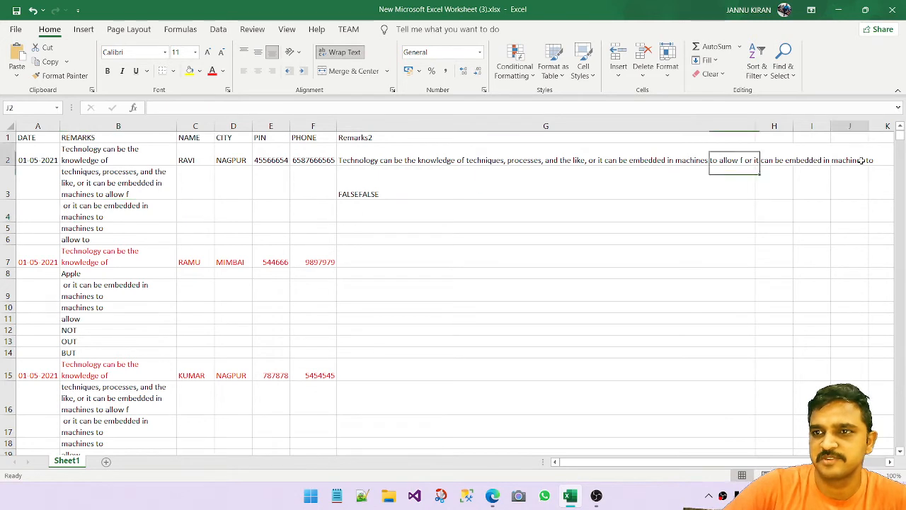
# Step: Extend G2's formula after B4 by joining on a further IF that tests whether A5 is blank, using &IF(A5=""
pyautogui.click(379, 157)
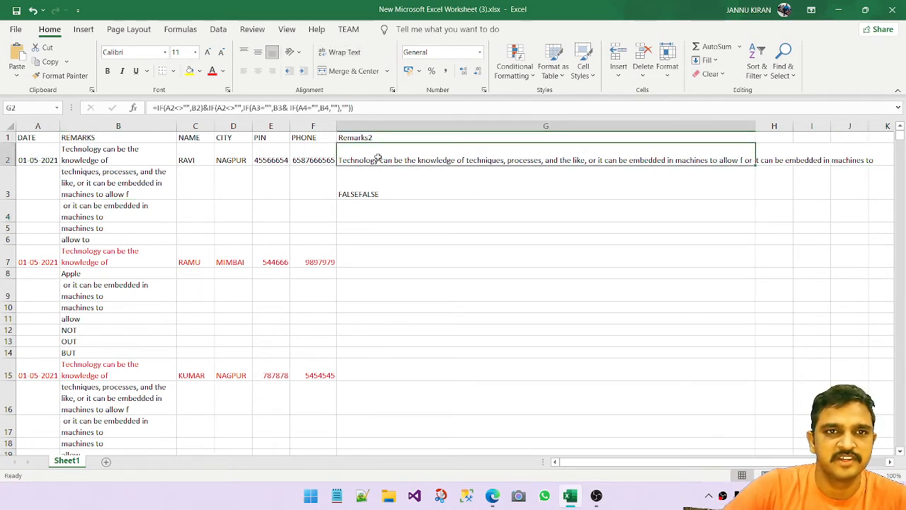
pyautogui.click(329, 108)
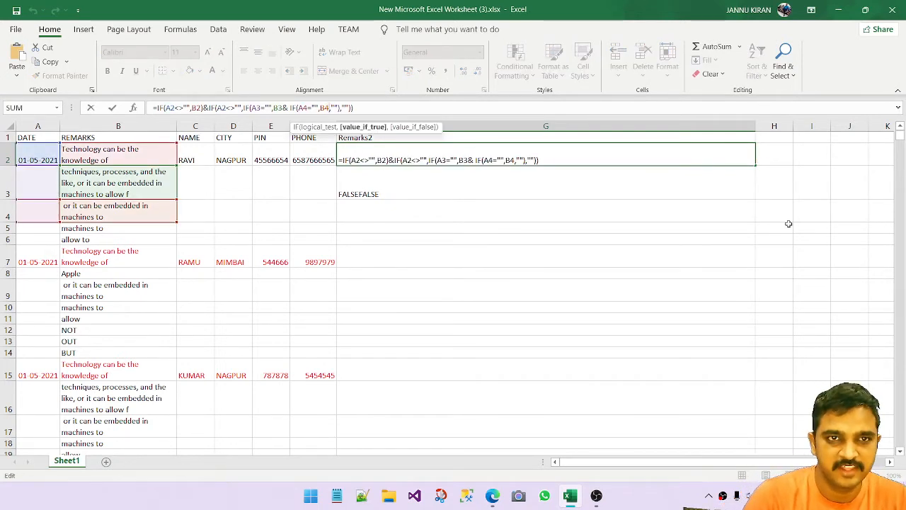
pyautogui.write('&')
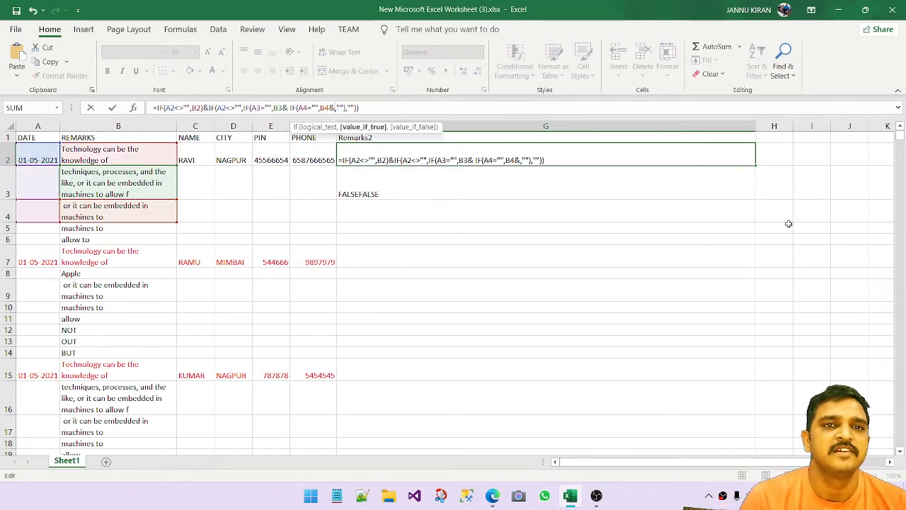
pyautogui.write('if')
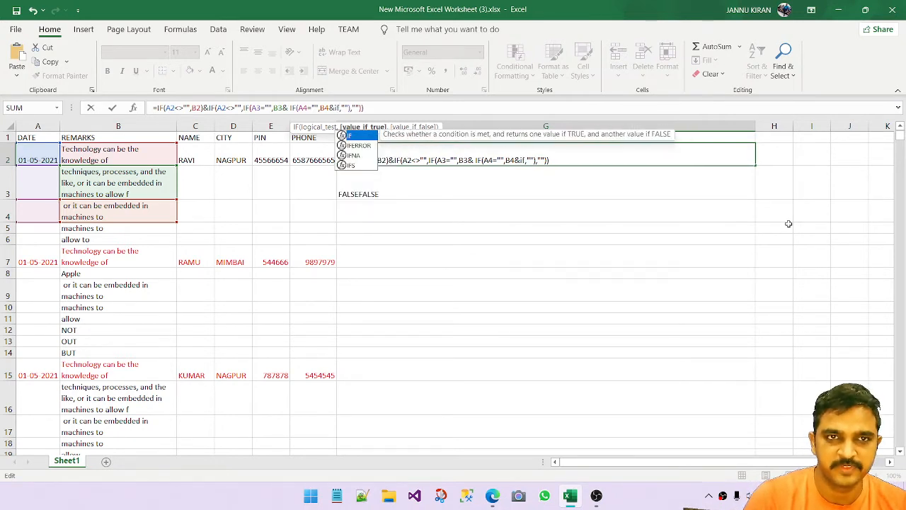
pyautogui.write('(')
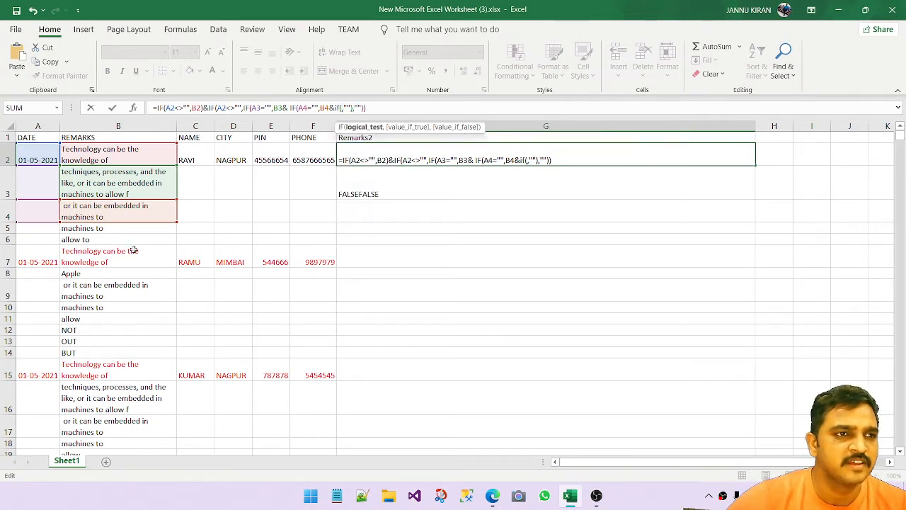
pyautogui.click(28, 230)
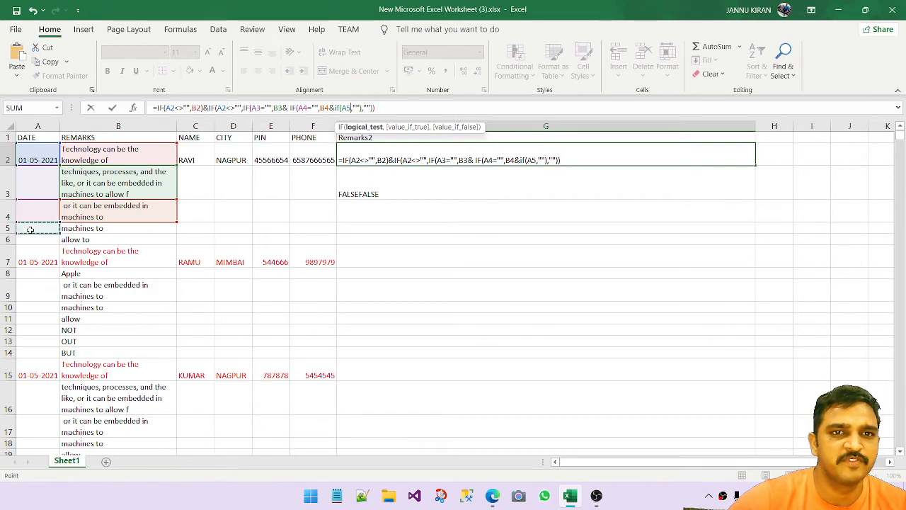
pyautogui.write('="",B4&if(A5=')
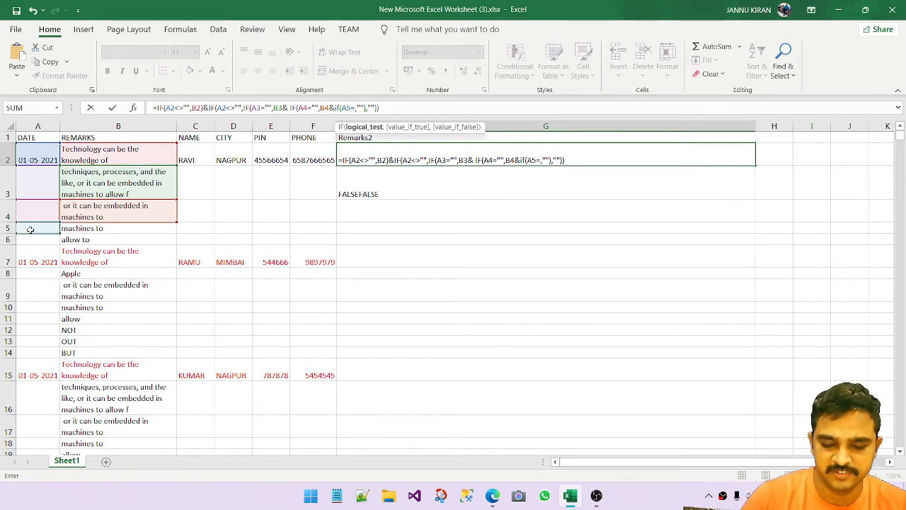
pyautogui.write('""')
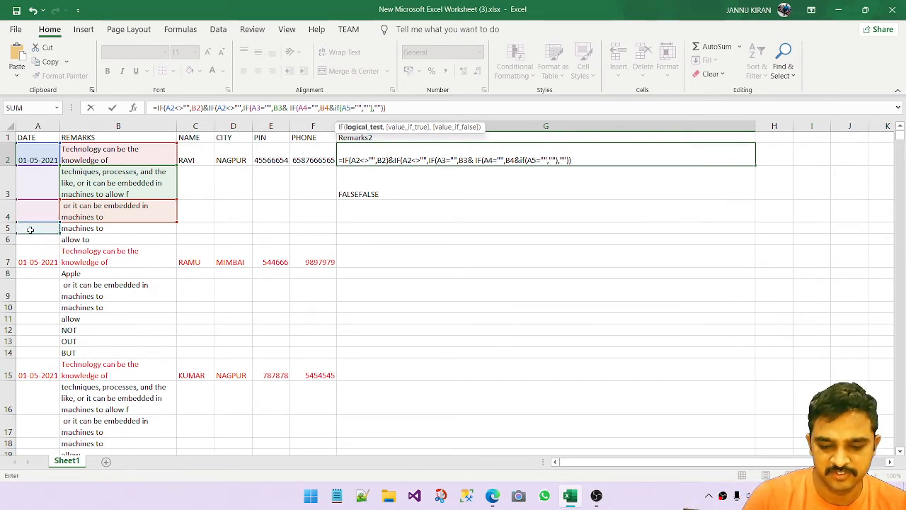
# Step: Complete the A5 test in G2 with B5 if true and "" if false, commit the formula, and reselect G2
pyautogui.write(',')
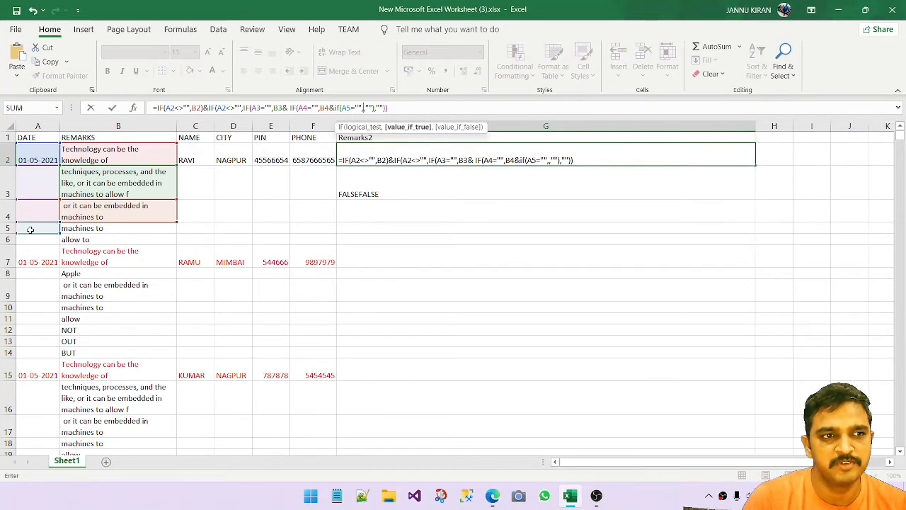
pyautogui.write('b5')
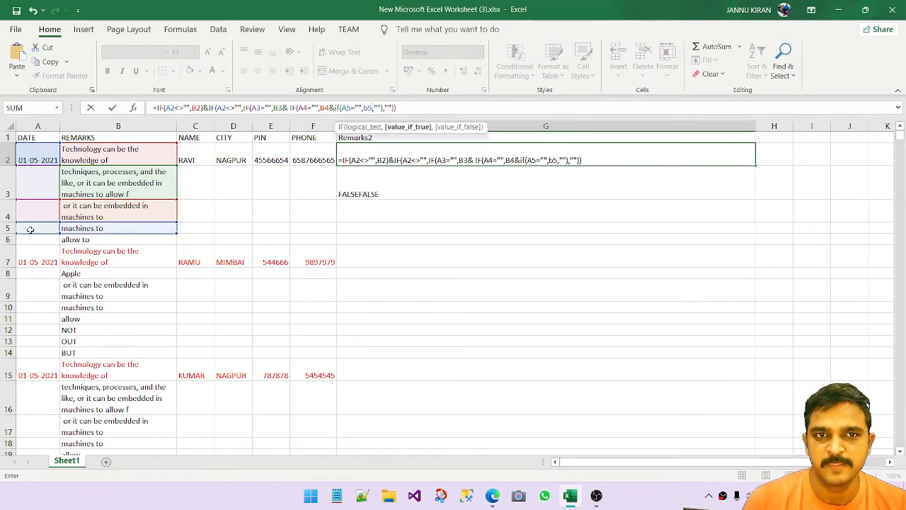
pyautogui.write(',')
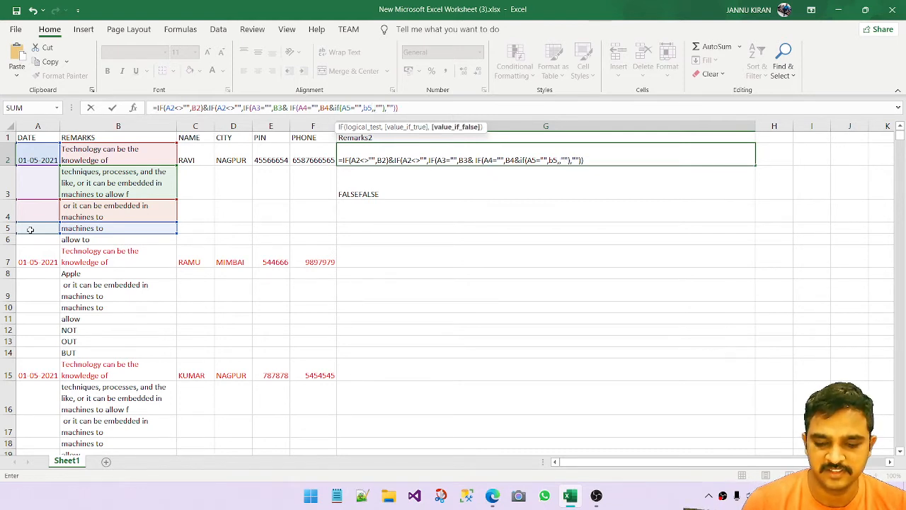
pyautogui.write('""),""')
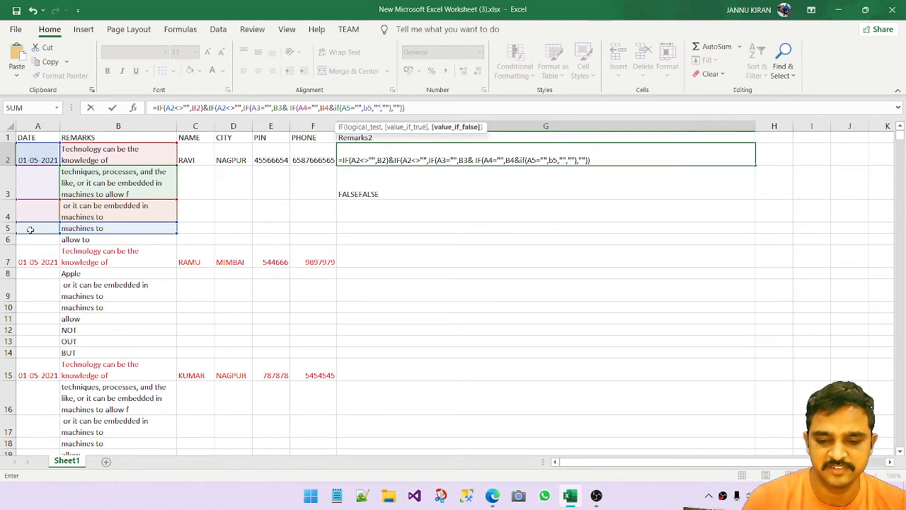
pyautogui.write(')')
pyautogui.press('Return')
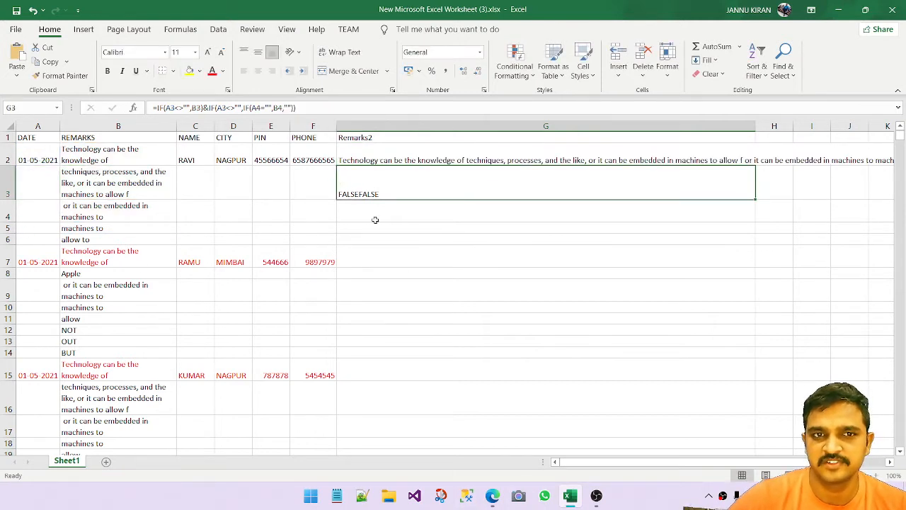
pyautogui.click(403, 148)
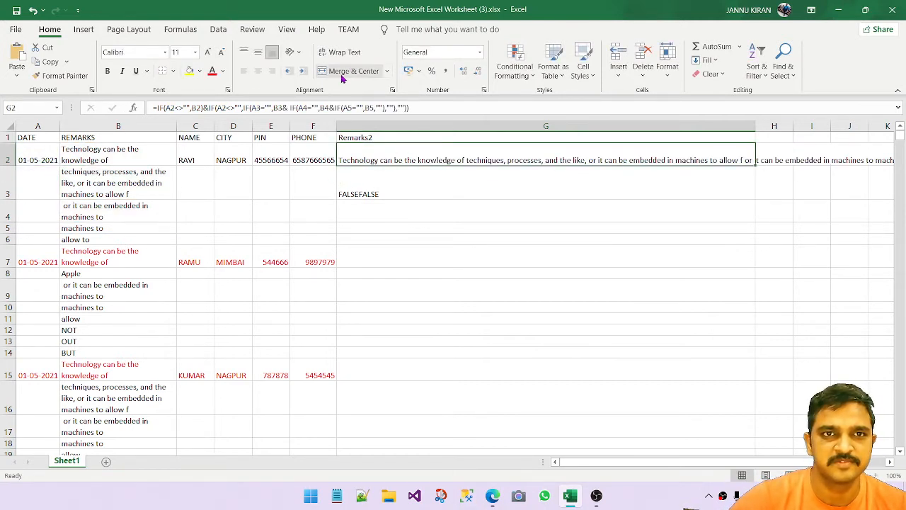
# Step: Wrap the text in G2 and compare the combined result with B5
pyautogui.click(344, 52)
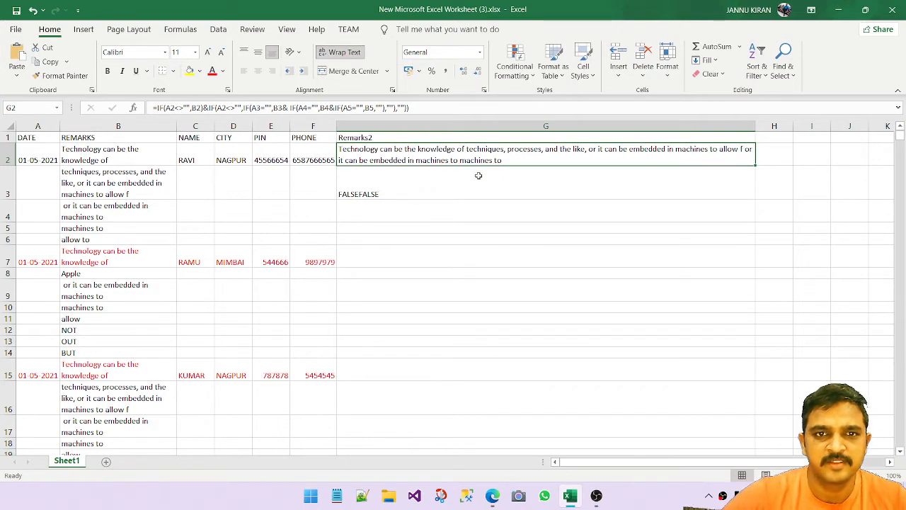
pyautogui.click(91, 228)
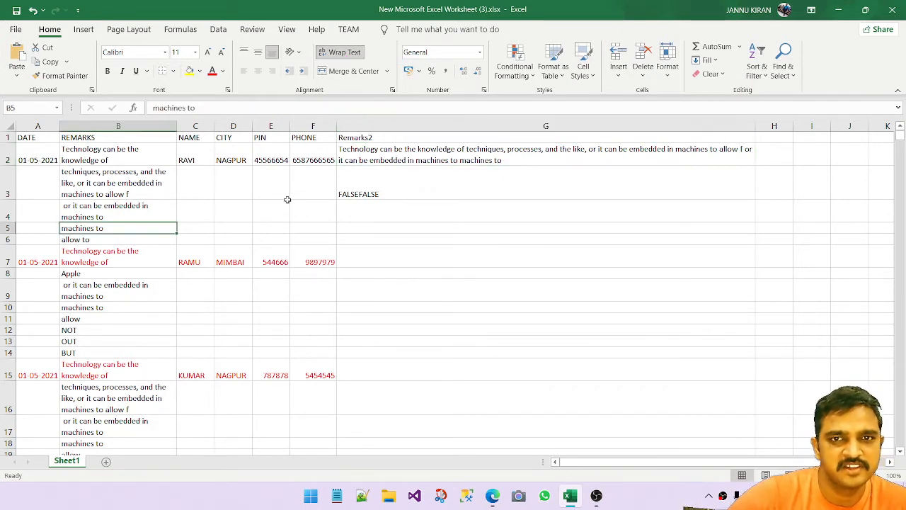
pyautogui.click(417, 153)
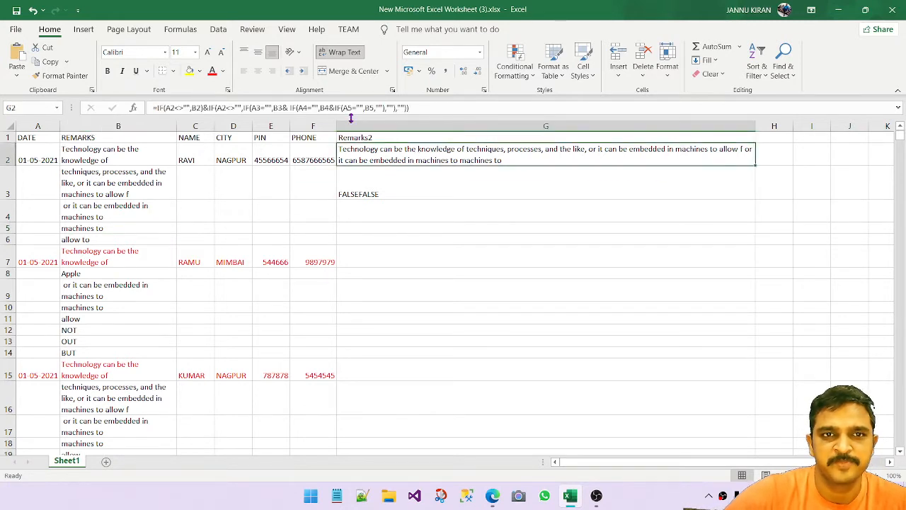
# Step: Extend G2's formula after B5 by joining on another IF that tests A6, using &if(A6=,
pyautogui.click(375, 108)
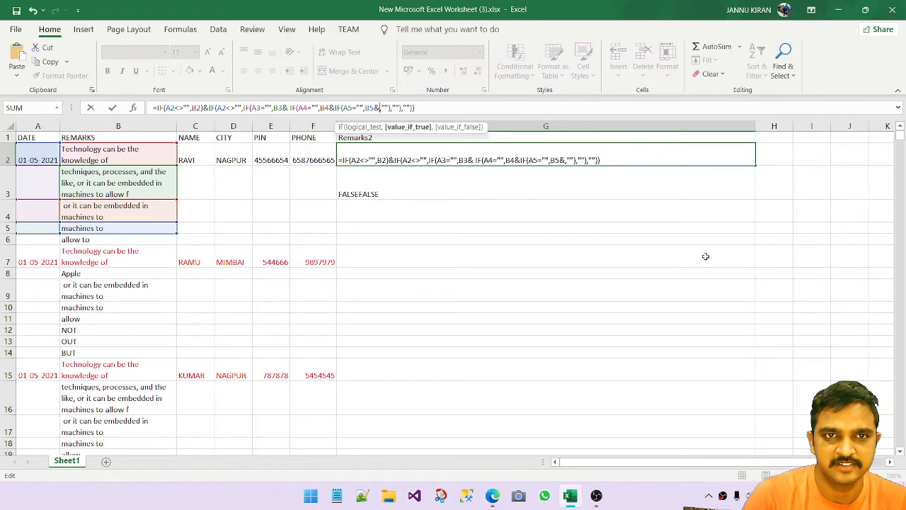
pyautogui.write('&if')
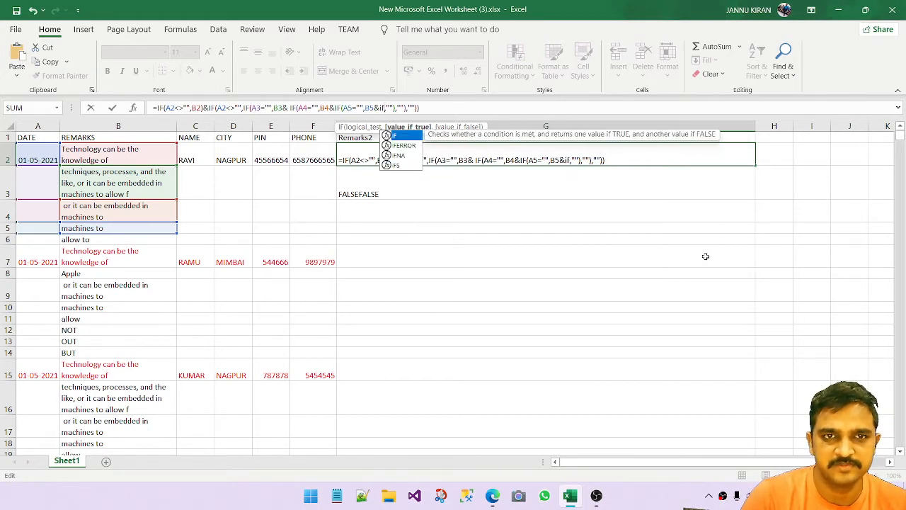
pyautogui.write('(')
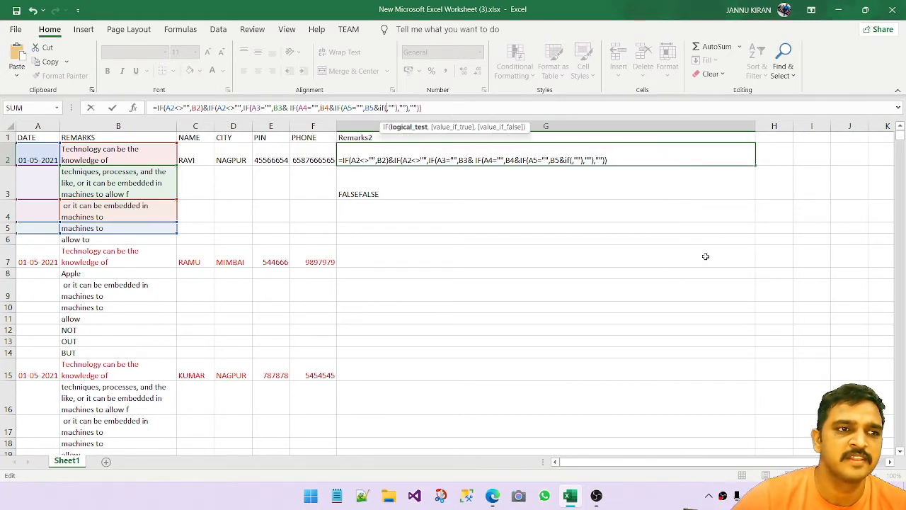
pyautogui.click(35, 242)
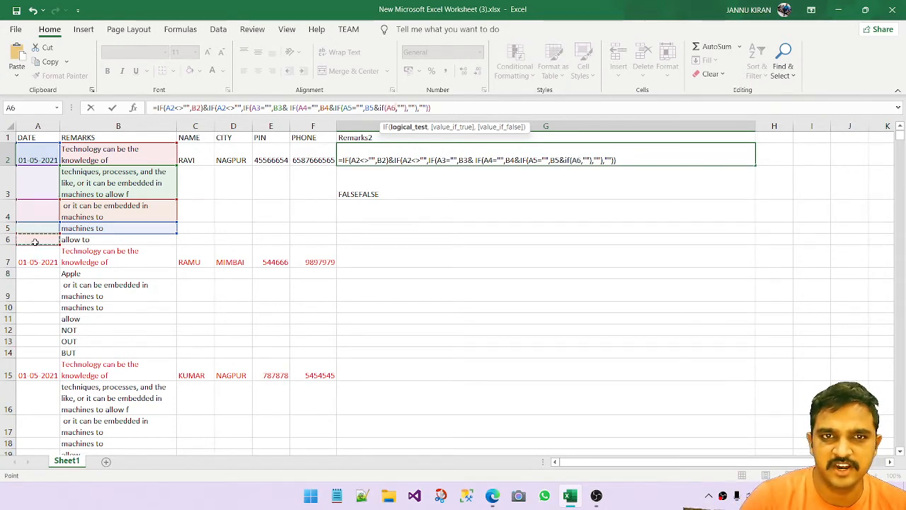
pyautogui.write('=,')
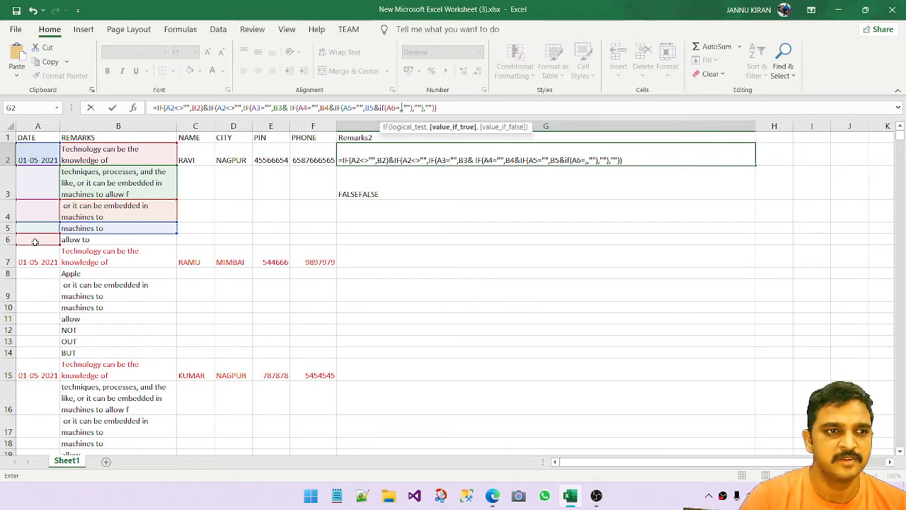
# Step: Complete the A6 test in G2 with b6 if true and "" if false, insert the missing "" after A6=, and commit the formula
pyautogui.write('b6')
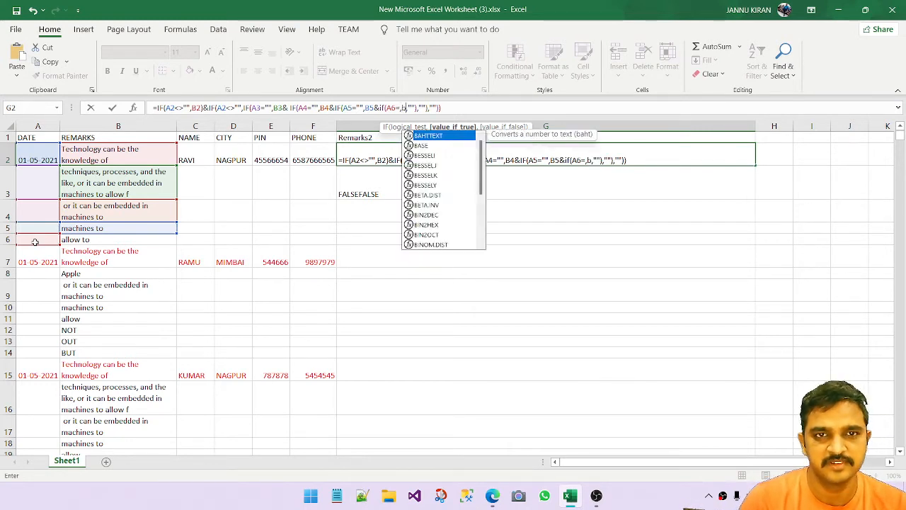
pyautogui.write(',')
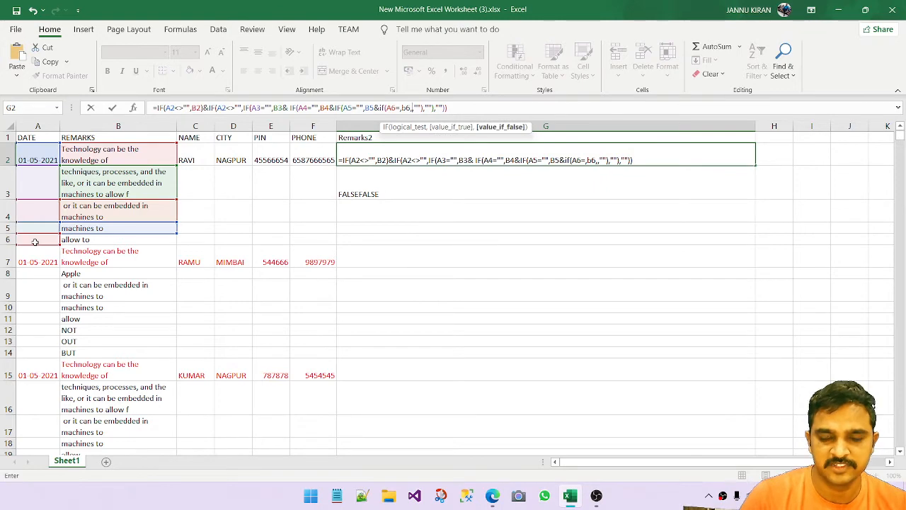
pyautogui.write('""')
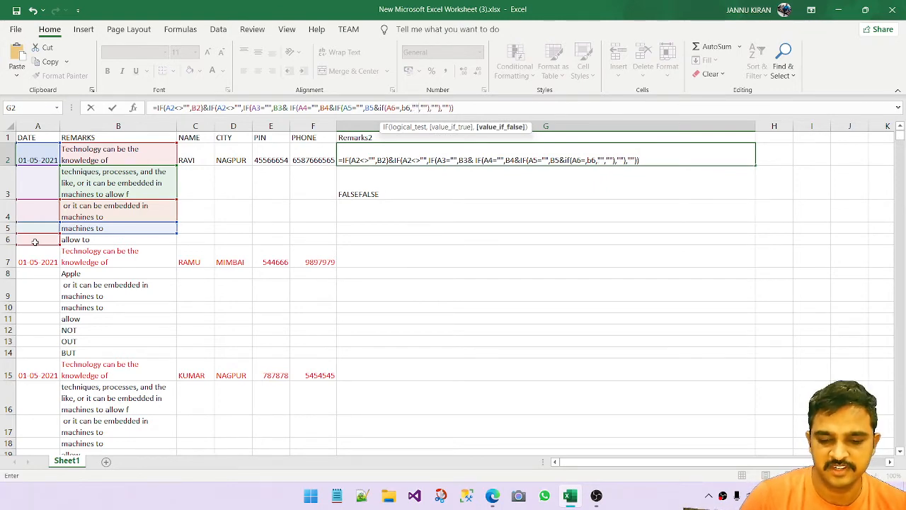
pyautogui.write(')')
pyautogui.press('Return')
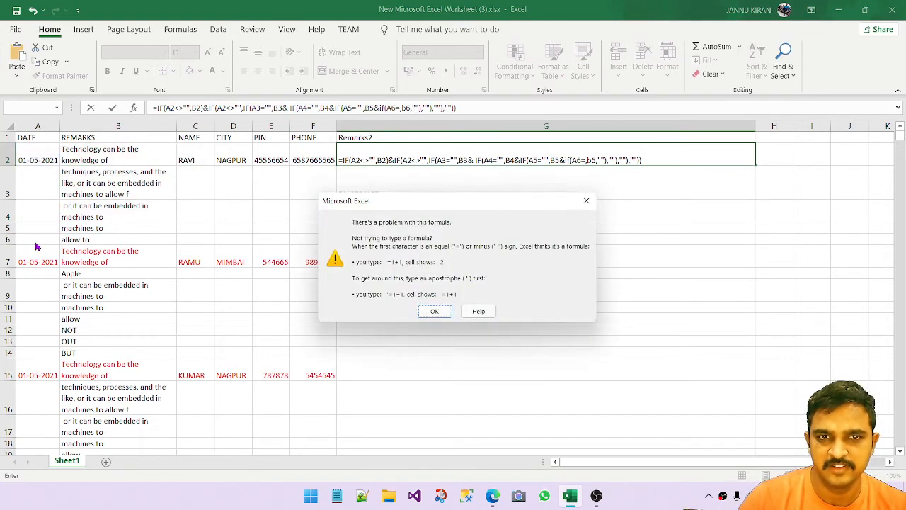
pyautogui.press('Return')
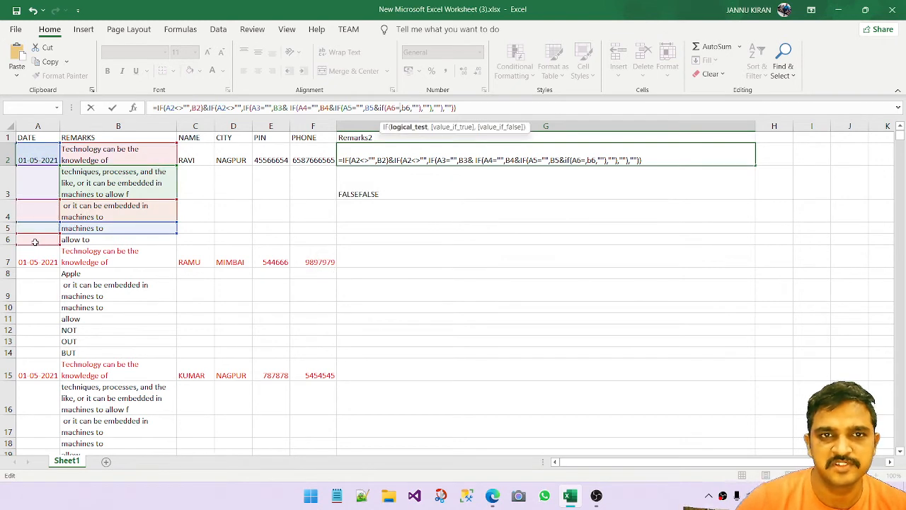
pyautogui.write('""')
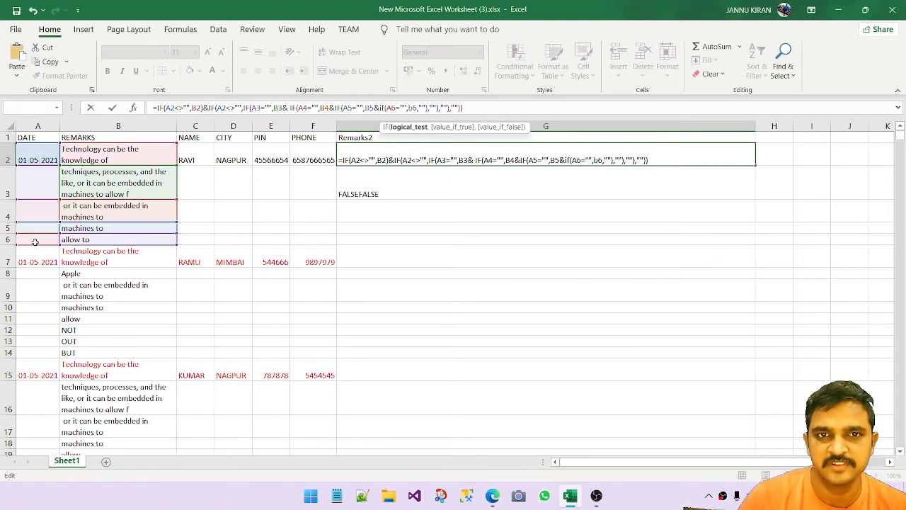
pyautogui.press('Return')
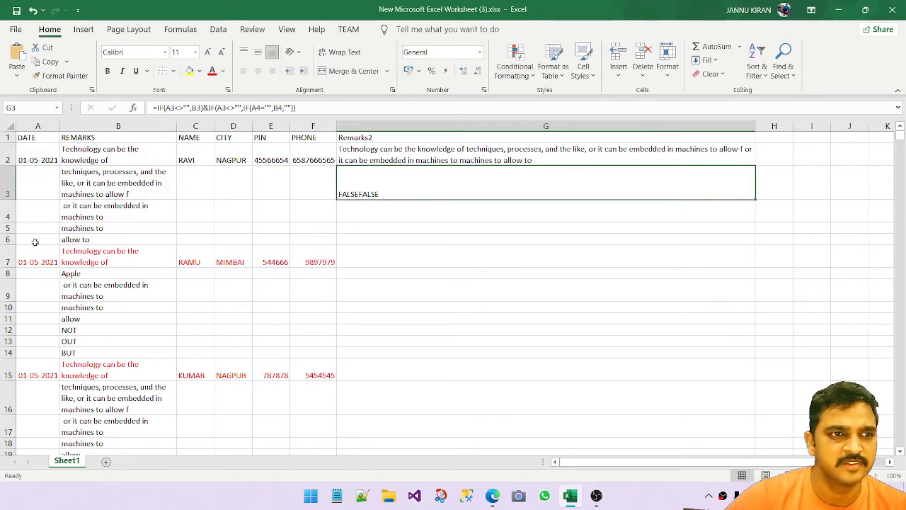
# Step: Compare the combined text in G2 with B6 and check the date cell A7 of the following record
pyautogui.click(99, 242)
pyautogui.click(520, 153)
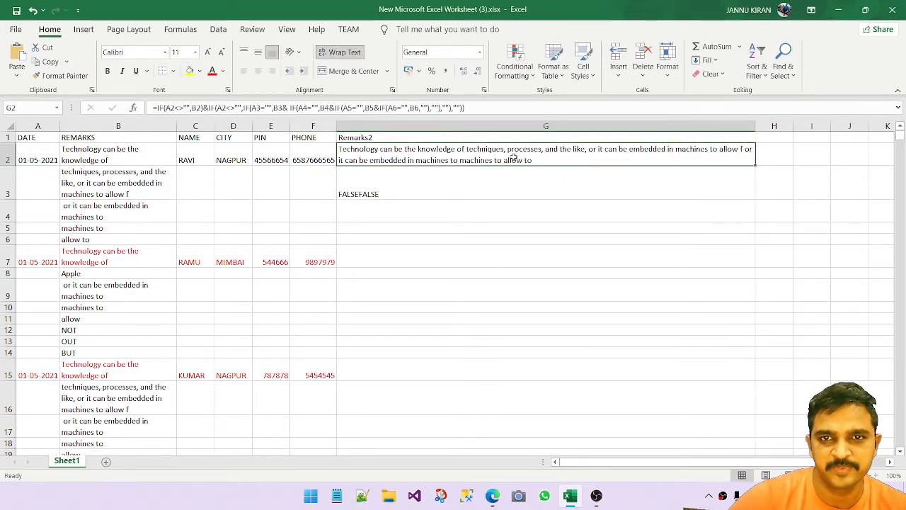
pyautogui.click(31, 263)
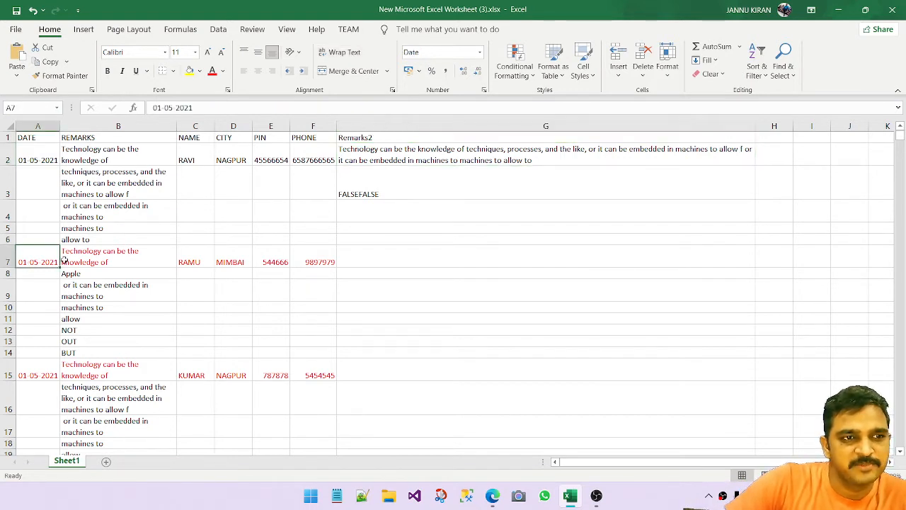
# Step: Try to extend G2's formula after B6 by joining on a blank test of A7, using &A7="",
pyautogui.click(433, 158)
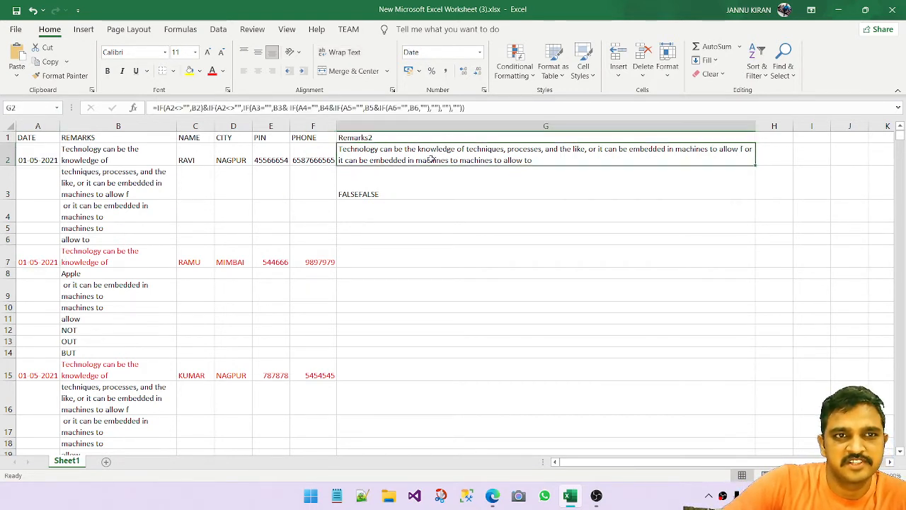
pyautogui.click(418, 108)
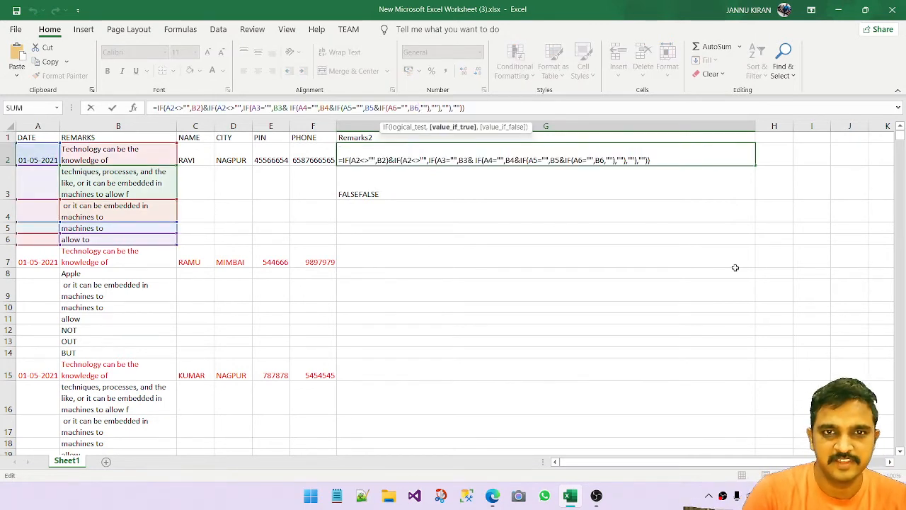
pyautogui.write('&')
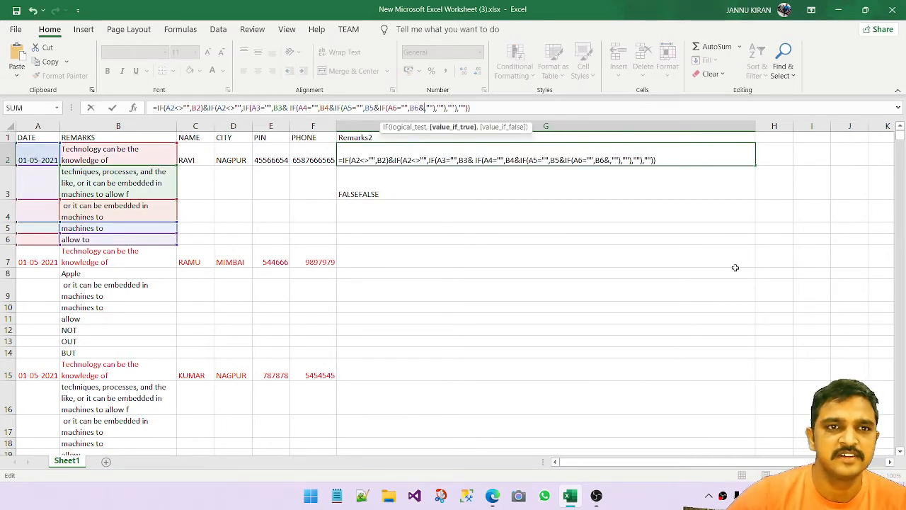
pyautogui.click(30, 256)
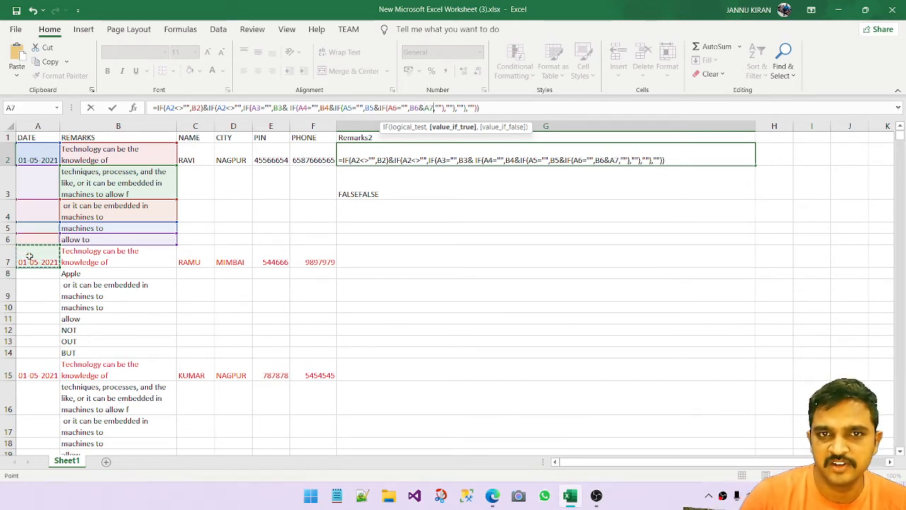
pyautogui.write('=')
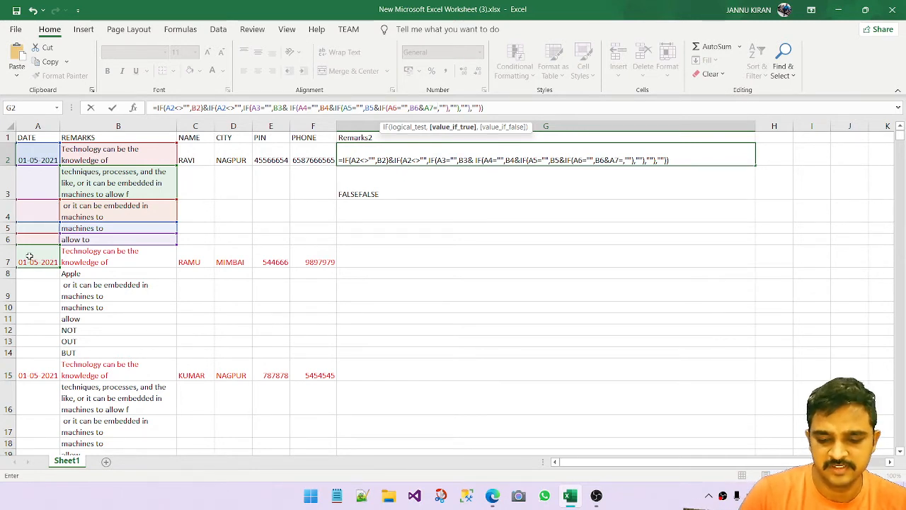
pyautogui.write('"",')
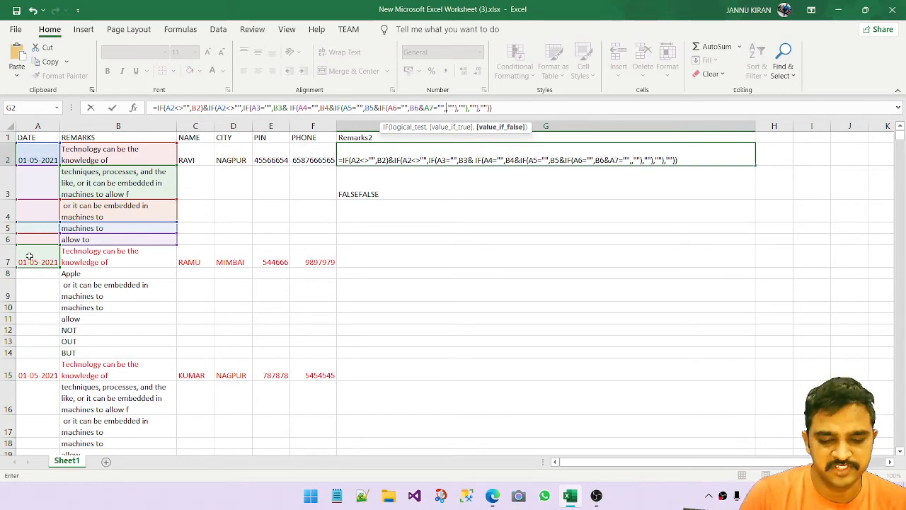
# Step: Try to complete the A7 test in G2 with b7 if true and "" if false, and commit the formula
pyautogui.write('b7')
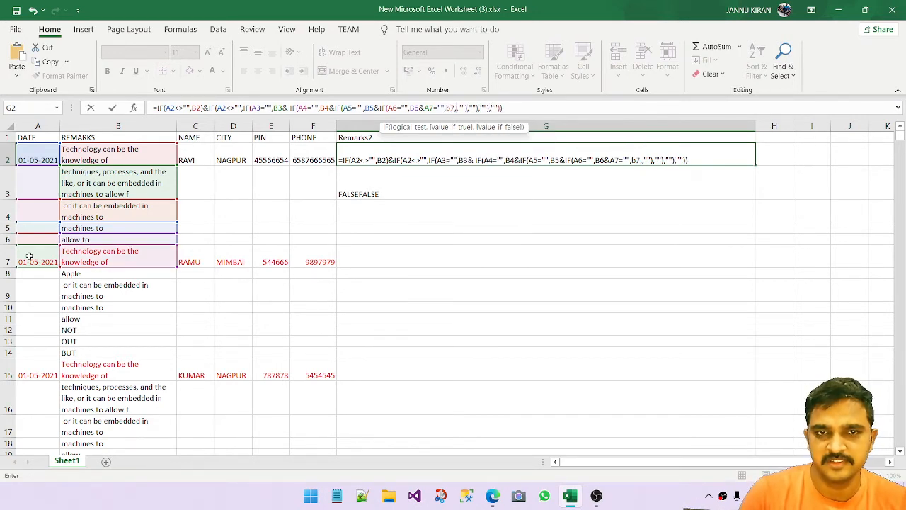
pyautogui.write(',""')
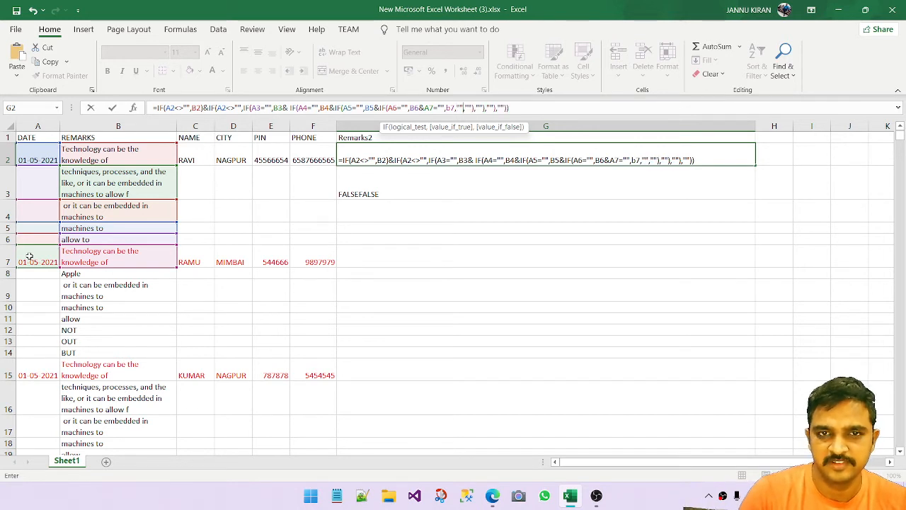
pyautogui.write(')')
pyautogui.press('Return')
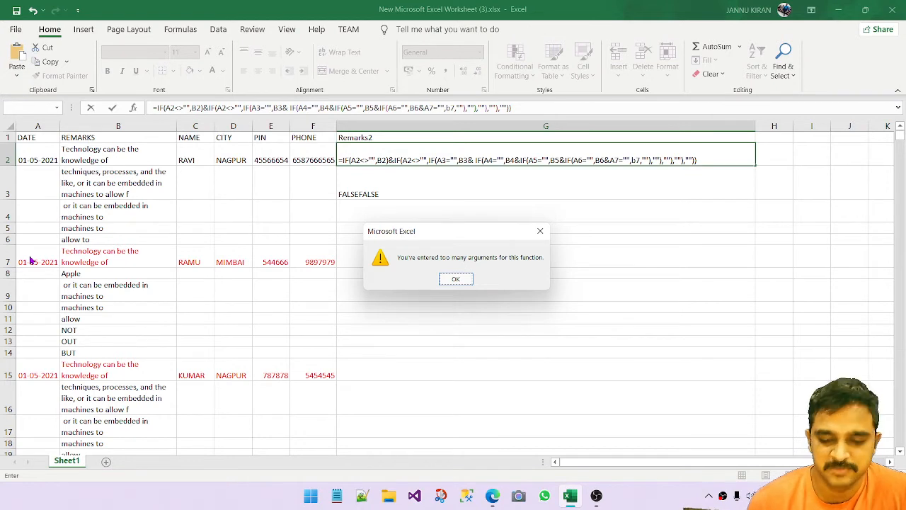
pyautogui.press('Return')
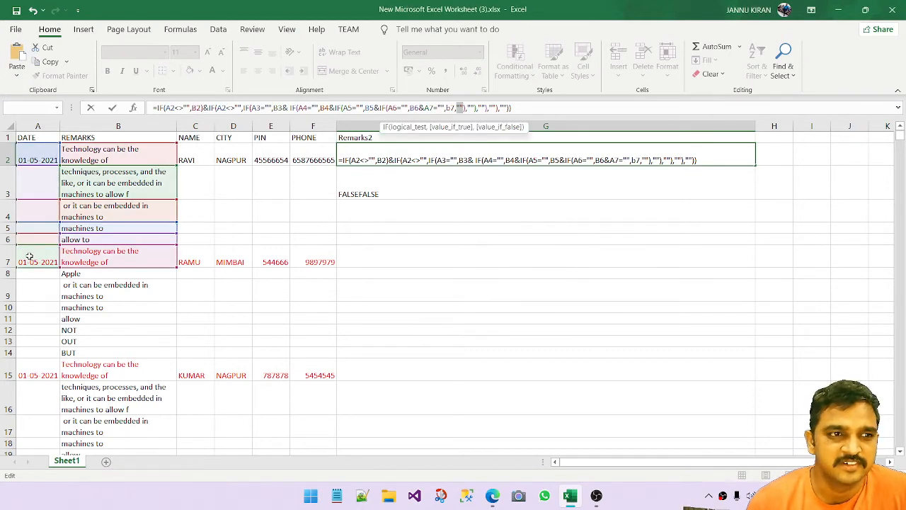
pyautogui.press('Return')
pyautogui.press('Return')
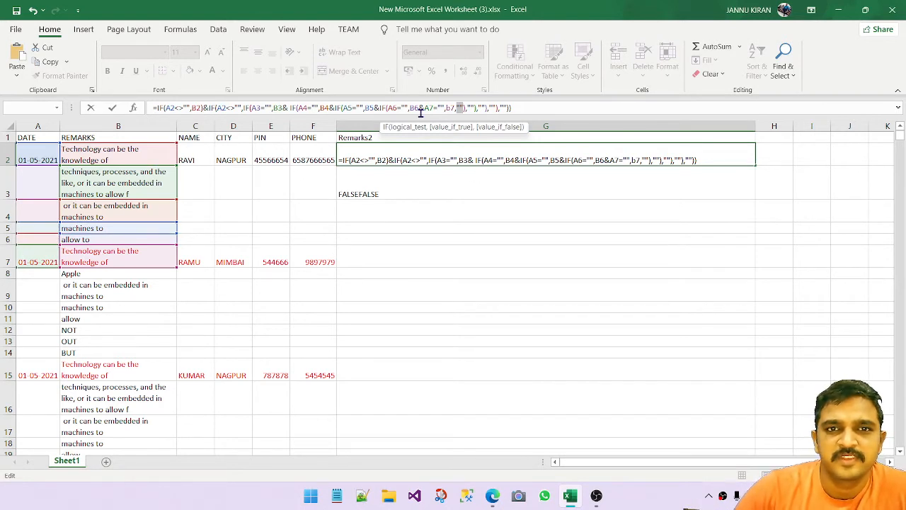
# Step: Remove &A7="",b7,"" from G2's formula and commit it, accepting the suggested correction
pyautogui.moveTo(419, 108); pyautogui.dragTo(461, 108)
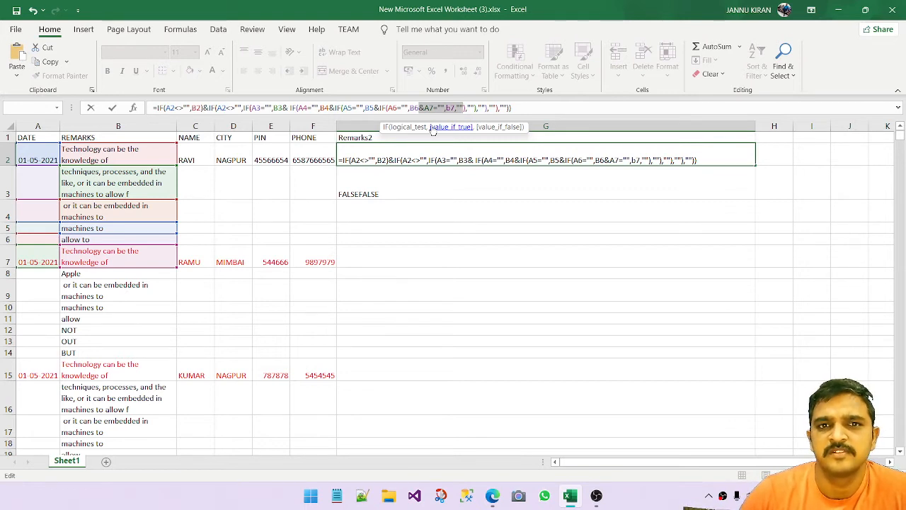
pyautogui.press('Delete')
pyautogui.press('Return')
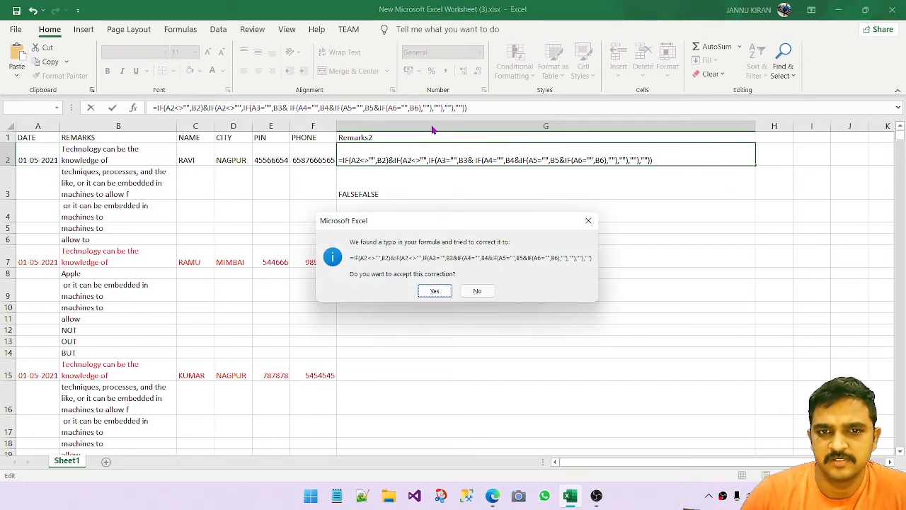
pyautogui.press('Return')
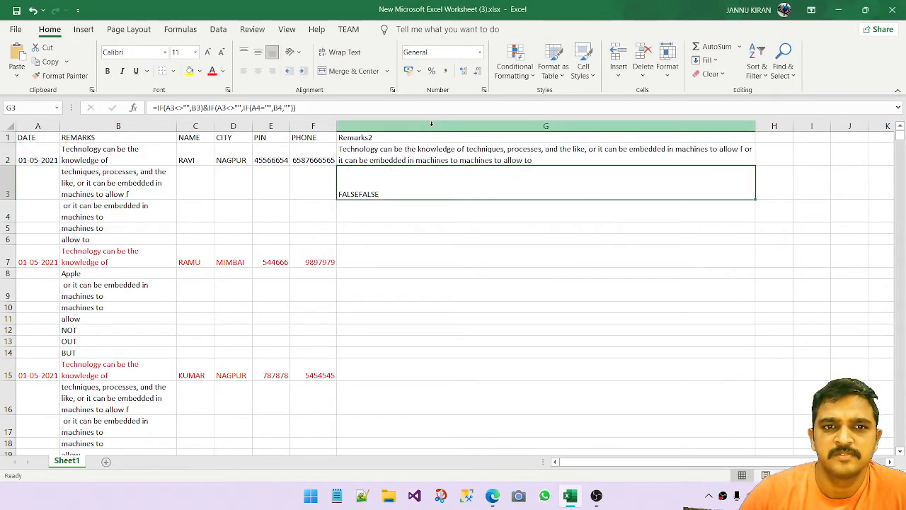
# Step: Fill G2's formula down into G3
pyautogui.click(461, 154)
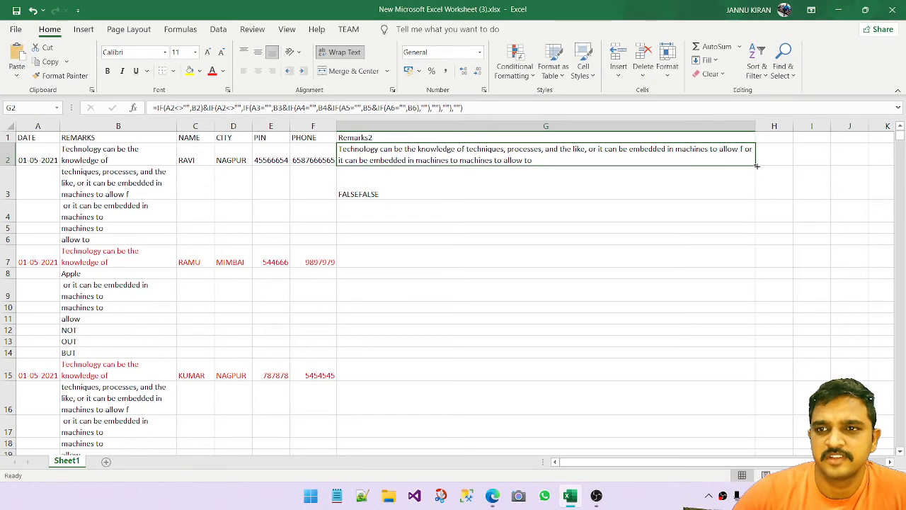
pyautogui.moveTo(757, 165); pyautogui.dragTo(748, 200)
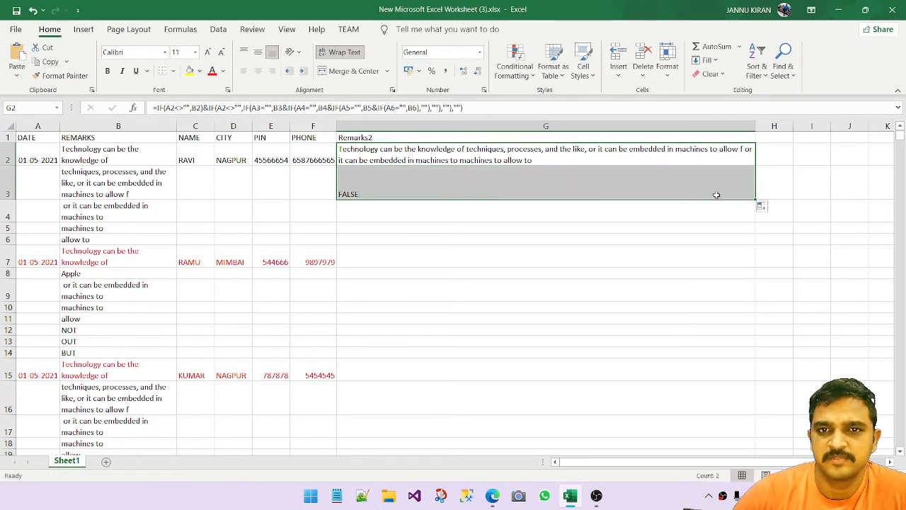
# Step: Add "" as the value if false to the first IF in G2's formula, making it IF(A2<>"",B2,""), and commit it
pyautogui.click(575, 154)
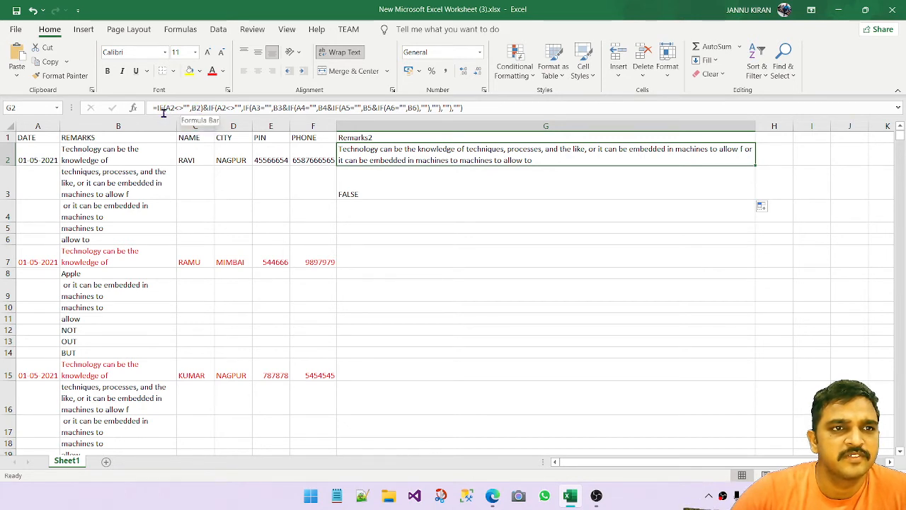
pyautogui.click(201, 108)
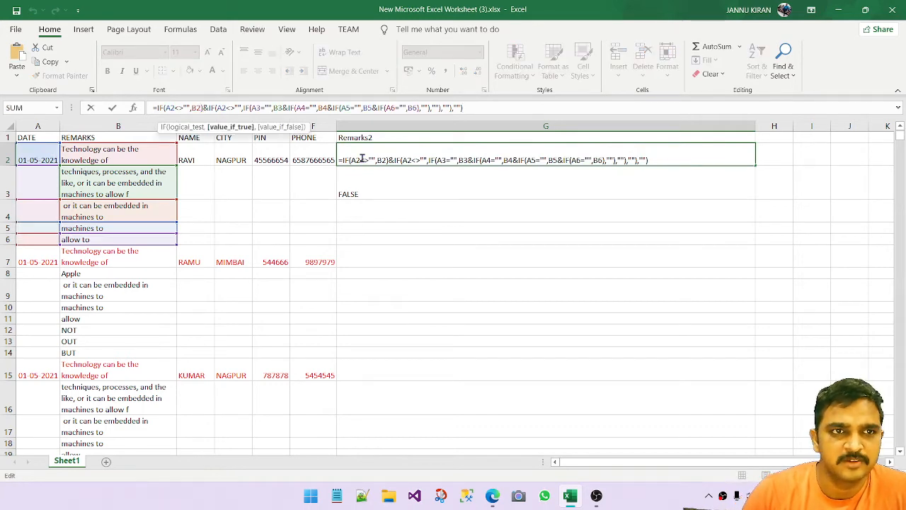
pyautogui.write(',""')
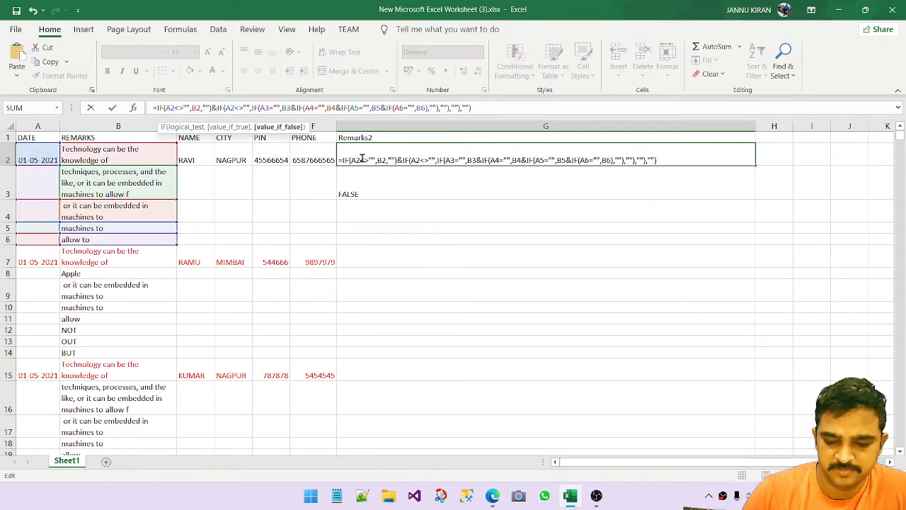
pyautogui.press('Return')
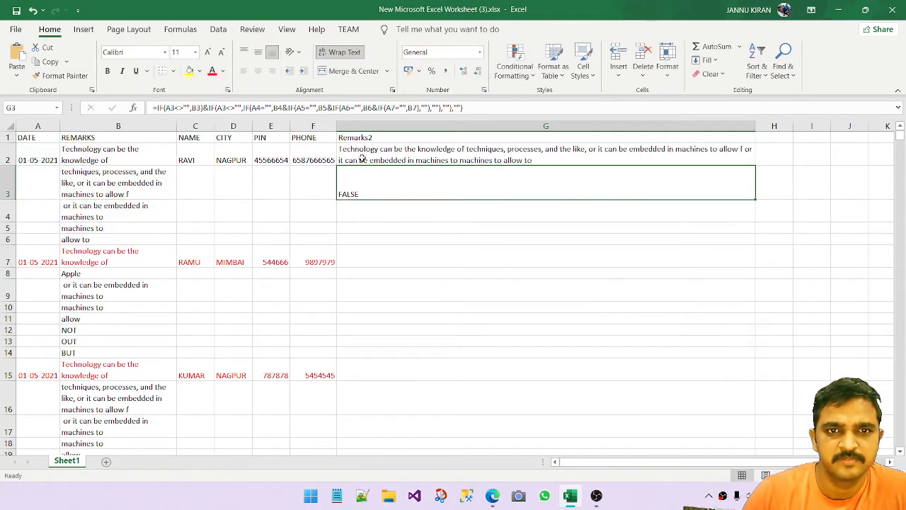
# Step: Fill G2's formula down to G6 as a trial, and on down the Remarks2 column through all data rows
pyautogui.click(549, 153)
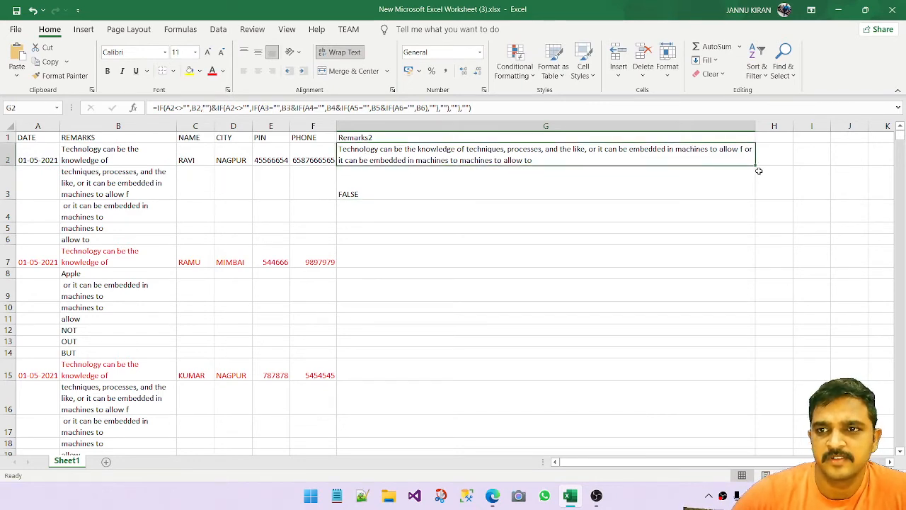
pyautogui.moveTo(755, 165); pyautogui.dragTo(734, 242)
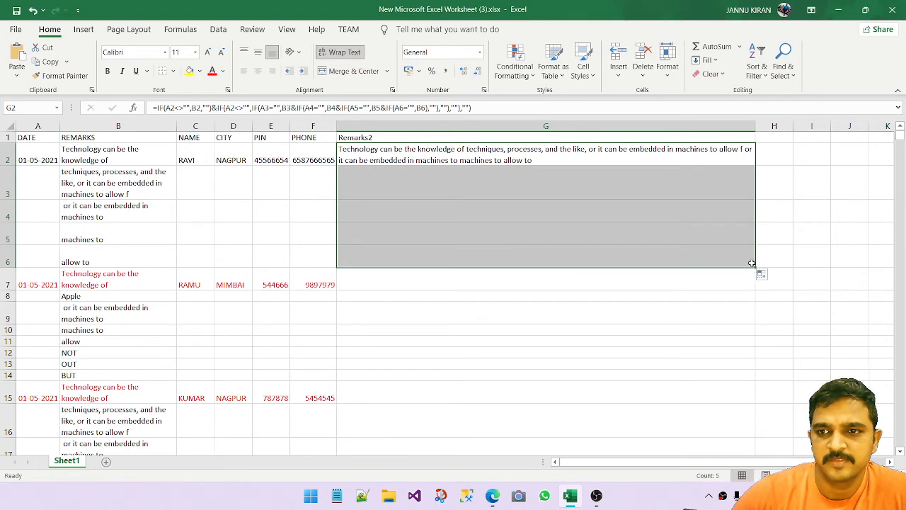
pyautogui.click(751, 262)
pyautogui.click(709, 154)
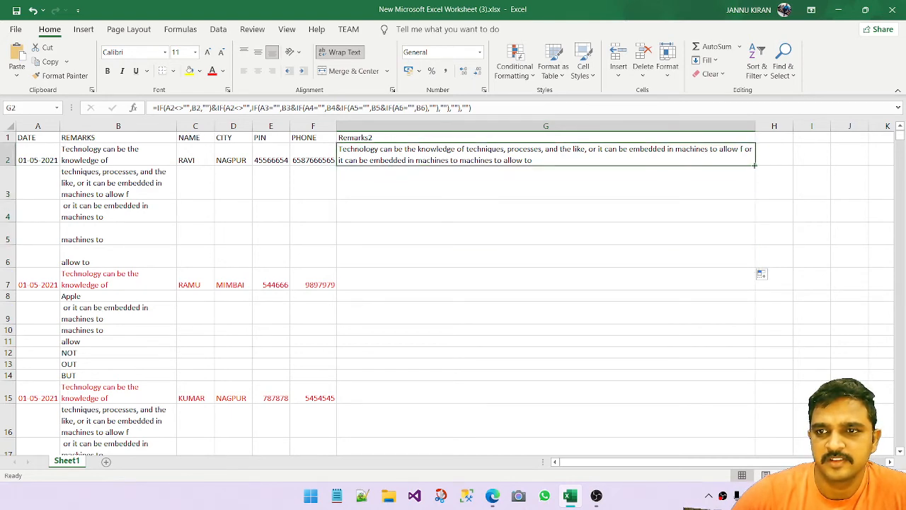
pyautogui.moveTo(755, 165); pyautogui.dragTo(726, 223)
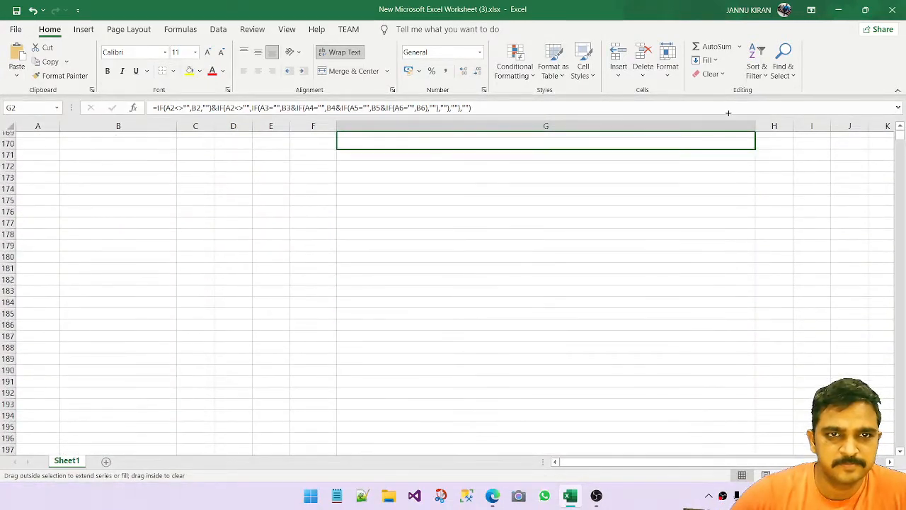
pyautogui.scroll(20, 583, 234)
pyautogui.scroll(20, 576, 227)
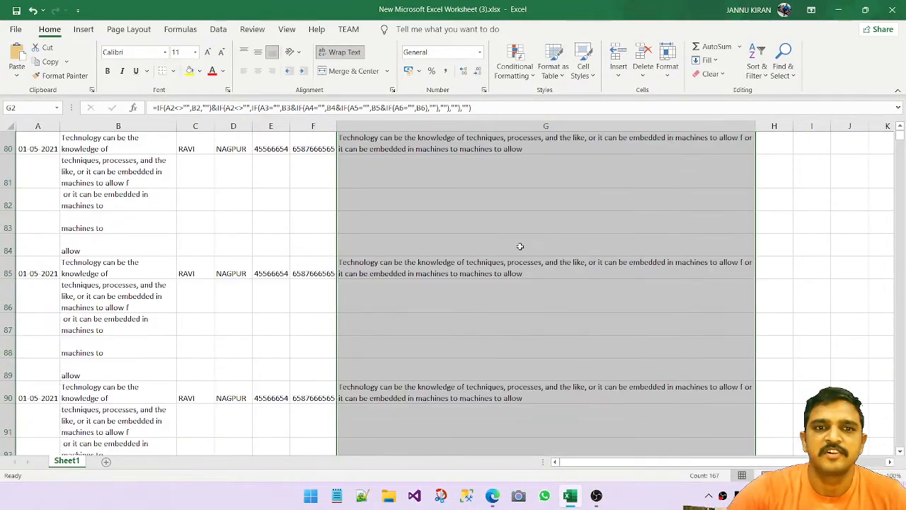
# Step: Compare the first record's remark lines in B2:B6 with the combined remark in G2
pyautogui.click(427, 227)
pyautogui.click(377, 153)
pyautogui.click(34, 160)
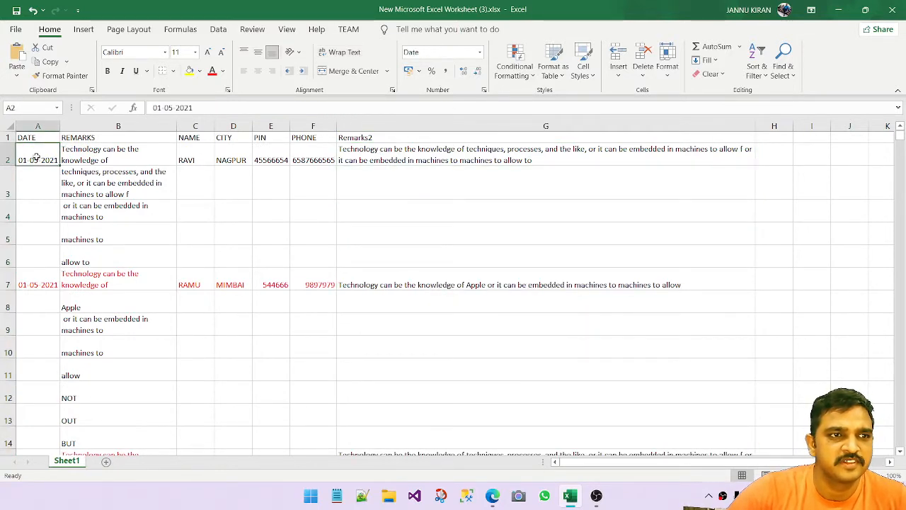
pyautogui.click(537, 168)
pyautogui.click(80, 265)
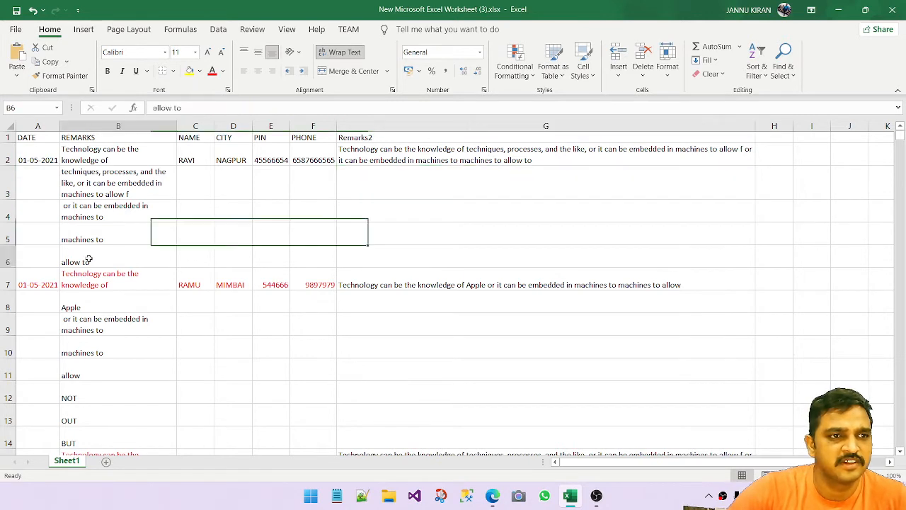
pyautogui.moveTo(123, 213); pyautogui.dragTo(125, 226)
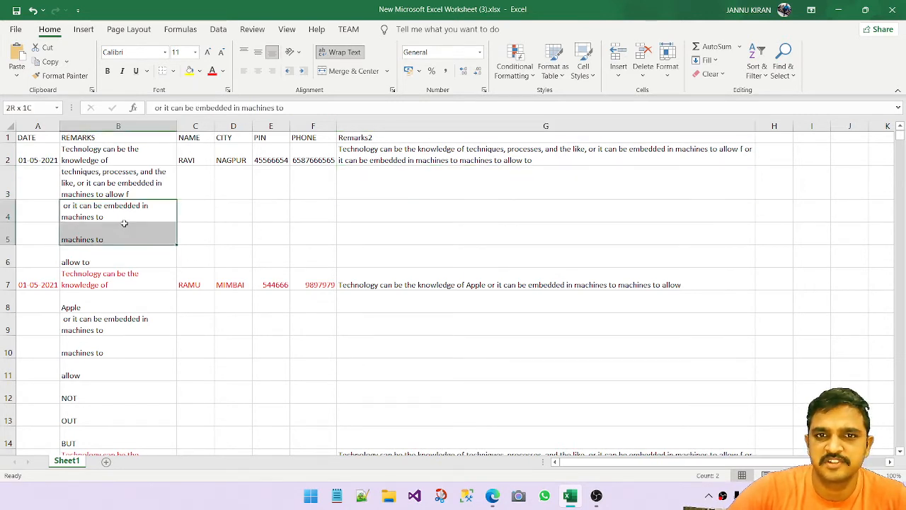
pyautogui.click(104, 281)
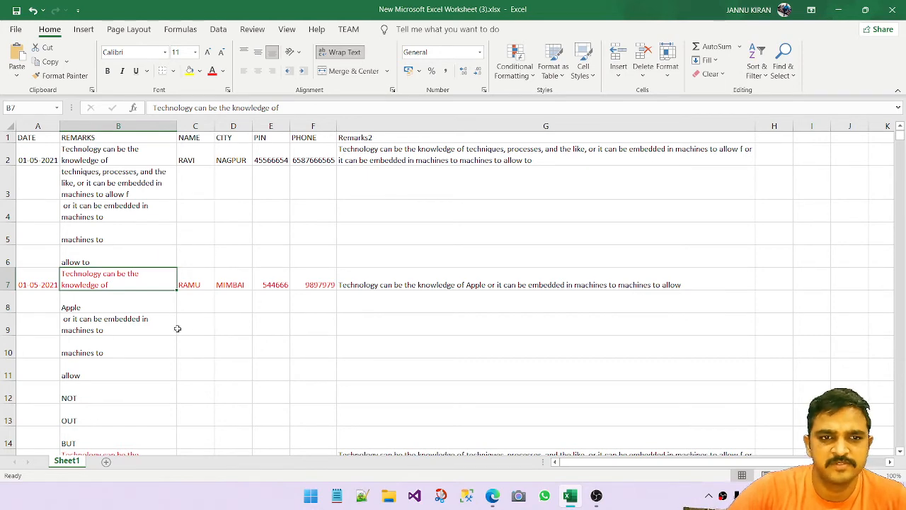
# Step: Check which of the second record's remark lines in B8:B14 are included in the combined remark in G7
pyautogui.scroll(-1, 177, 328)
pyautogui.click(363, 217)
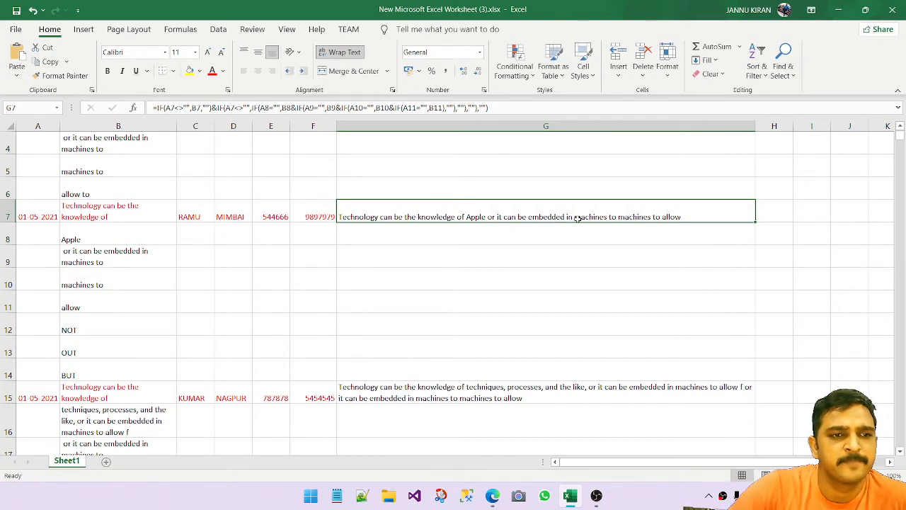
pyautogui.click(91, 309)
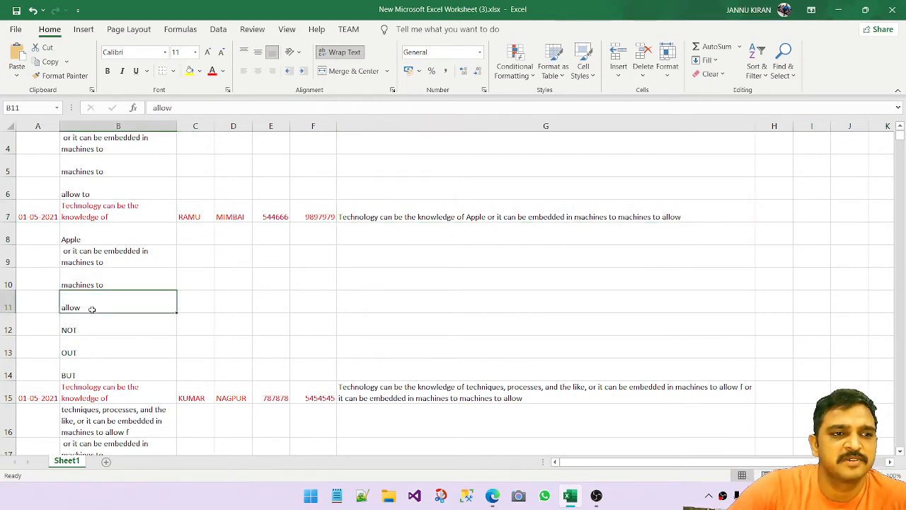
pyautogui.click(605, 220)
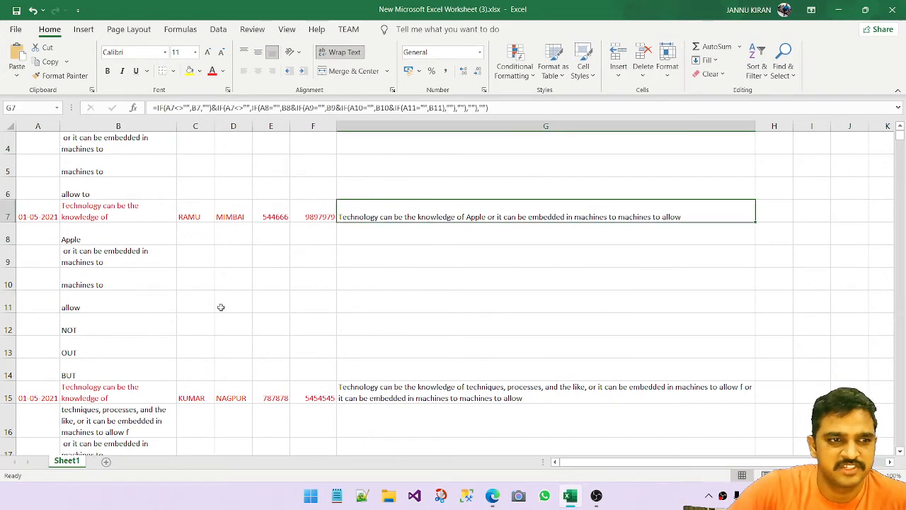
pyautogui.moveTo(91, 330); pyautogui.dragTo(99, 364)
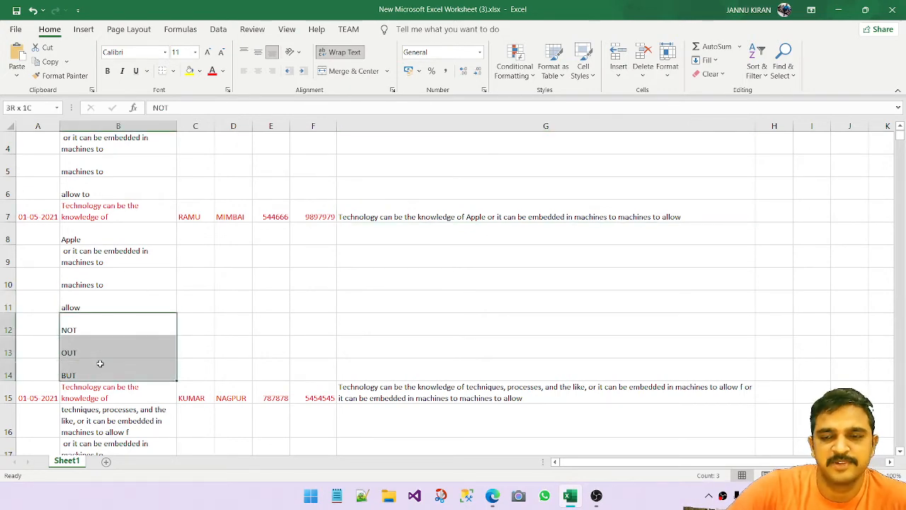
pyautogui.click(470, 213)
pyautogui.scroll(-1, 468, 215)
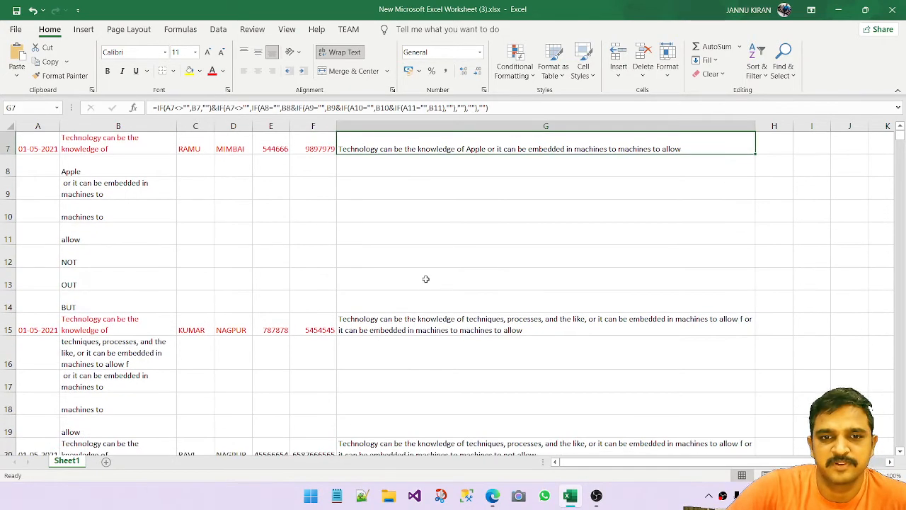
# Step: Compare the third record's remark lines in B16:B19 with the combined remark in G15
pyautogui.scroll(-2, 403, 291)
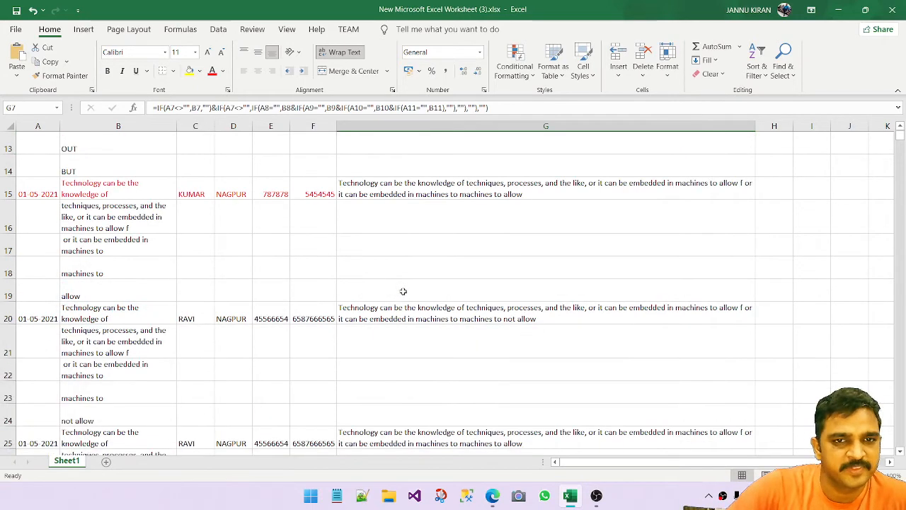
pyautogui.click(374, 194)
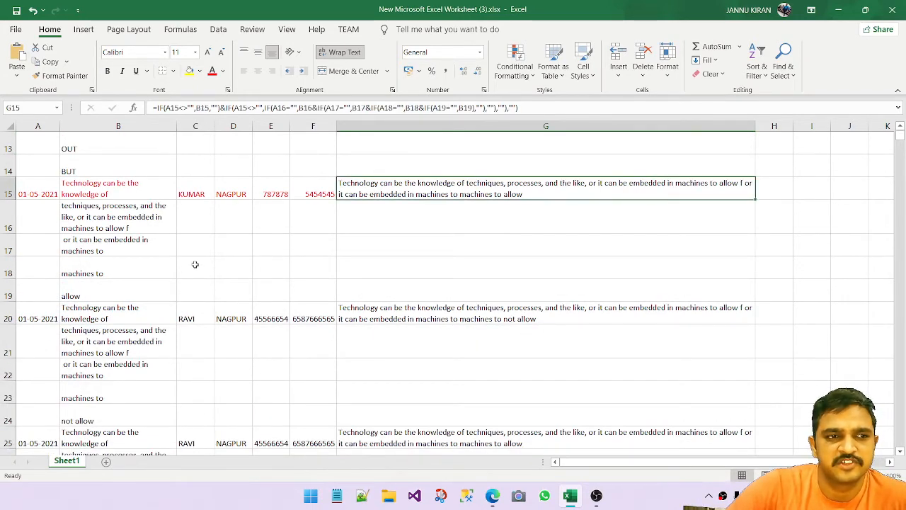
pyautogui.click(127, 214)
pyautogui.click(122, 251)
pyautogui.click(115, 267)
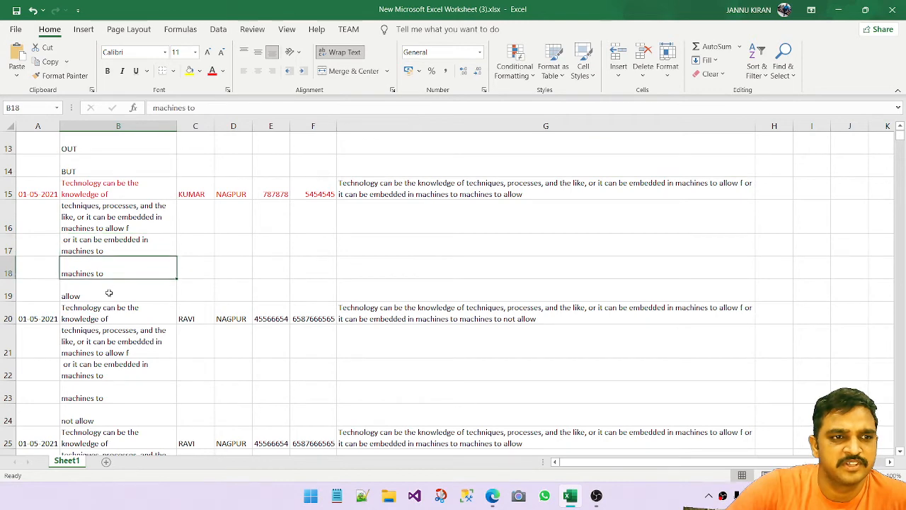
pyautogui.click(109, 293)
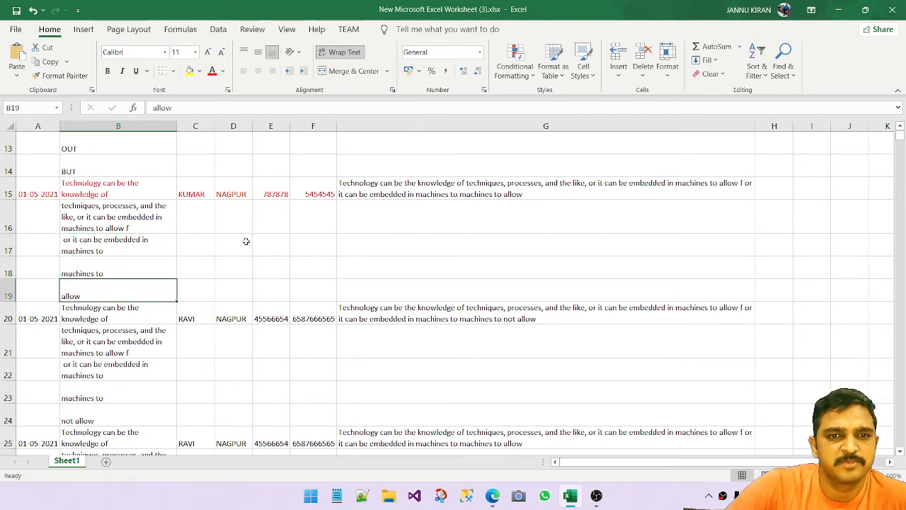
pyautogui.scroll(-1, 357, 250)
# Step: Review the first record's remark lines in B2:B6 again, along with the combined remarks in G7 and G15
pyautogui.scroll(5, 357, 250)
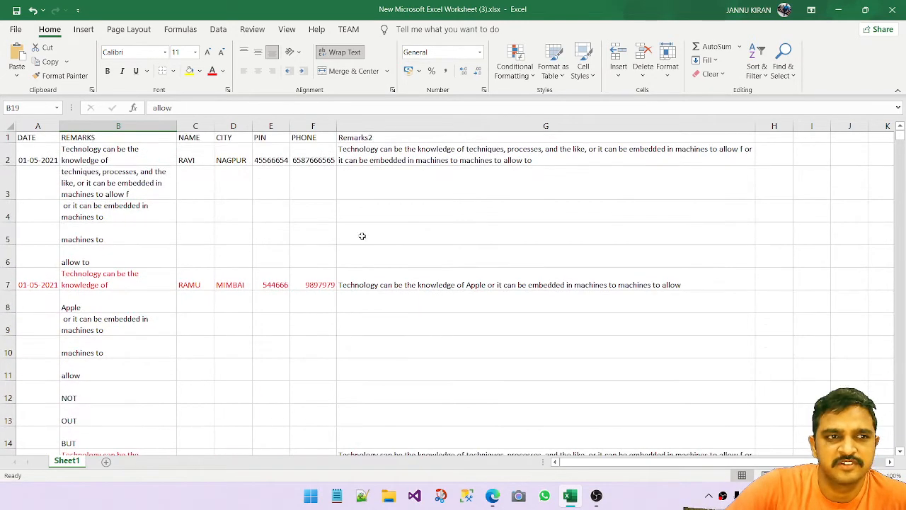
pyautogui.click(102, 154)
pyautogui.click(103, 190)
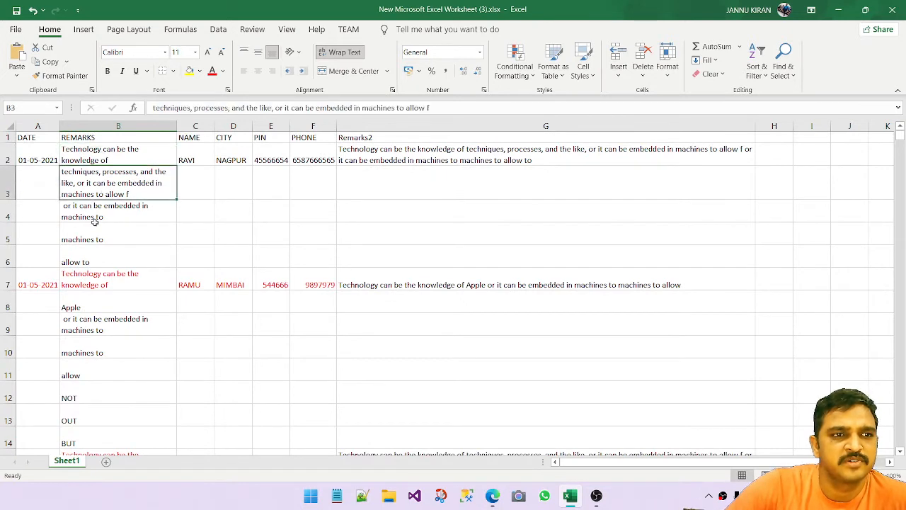
pyautogui.click(94, 221)
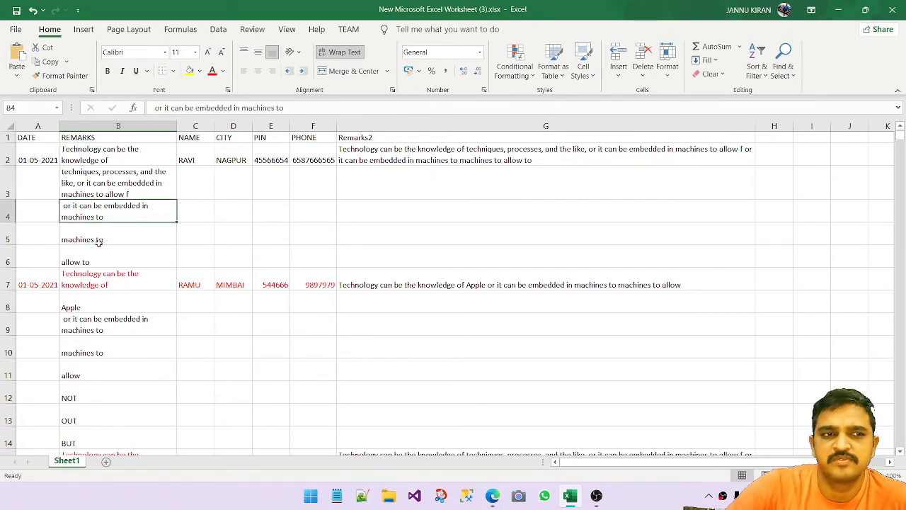
pyautogui.click(99, 240)
pyautogui.click(106, 266)
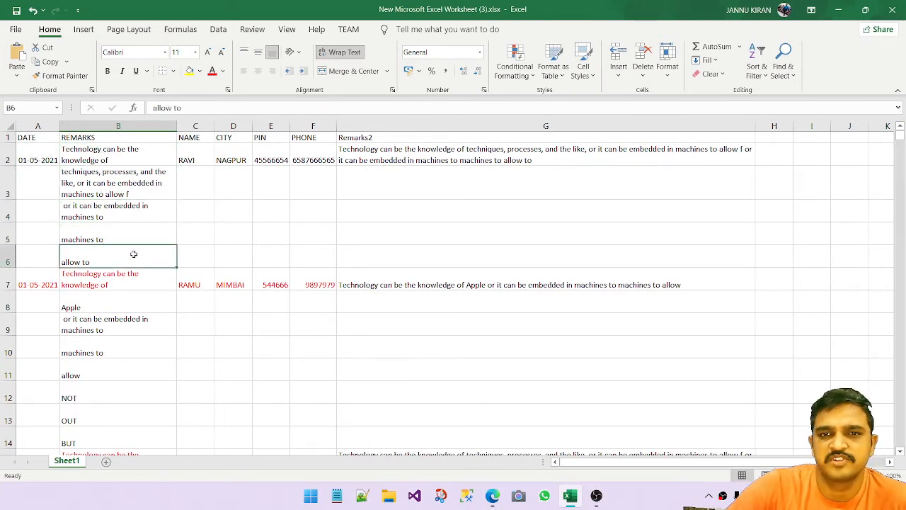
pyautogui.scroll(-2, 443, 227)
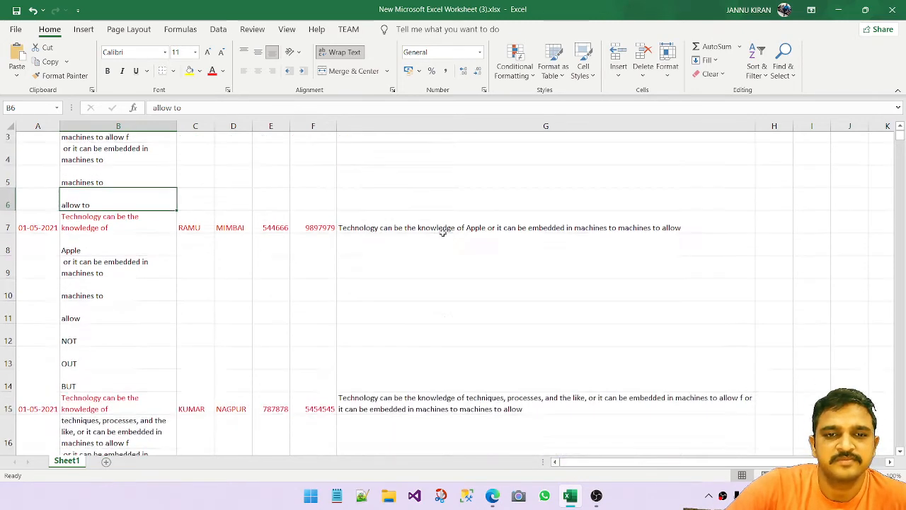
pyautogui.click(412, 150)
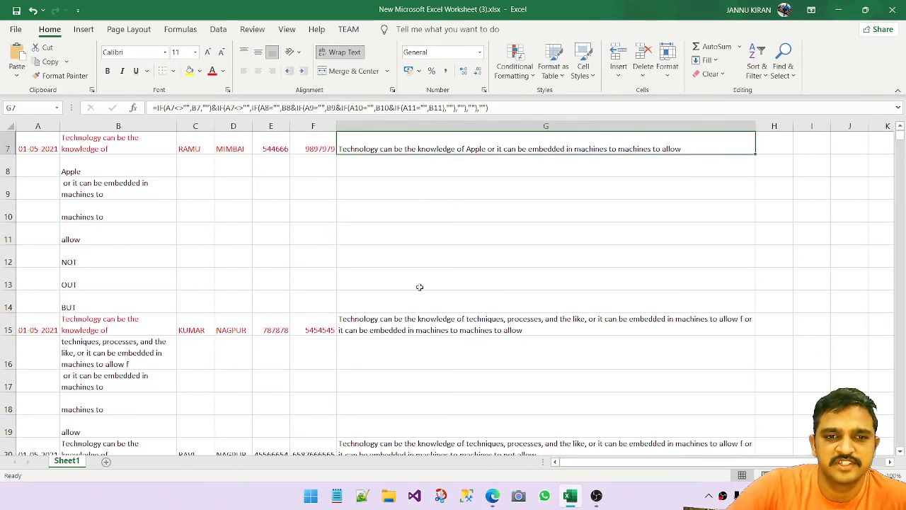
pyautogui.scroll(-2, 420, 287)
pyautogui.click(417, 183)
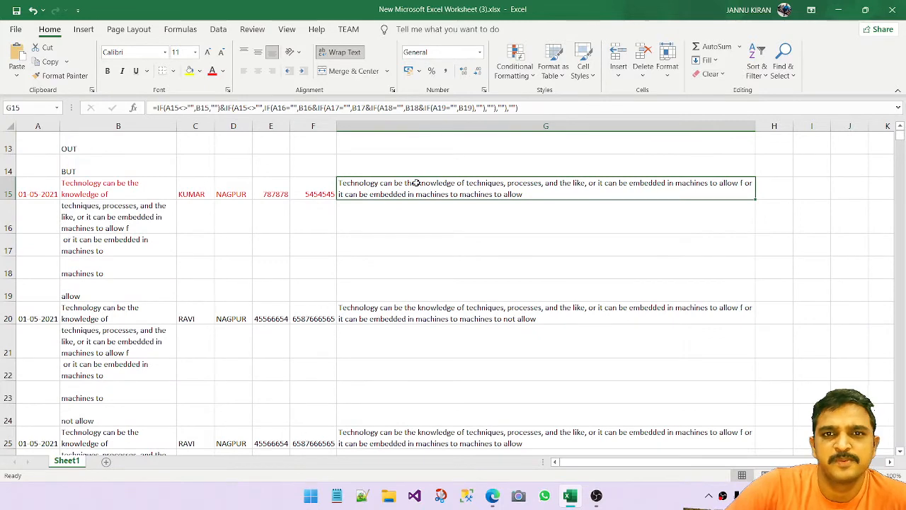
pyautogui.scroll(3, 64, 271)
pyautogui.scroll(-2, 400, 319)
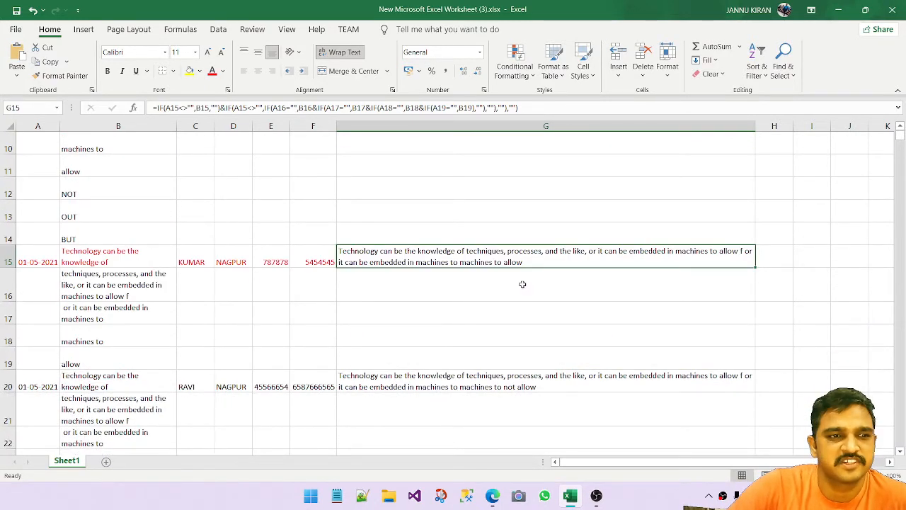
# Step: Replace the remark in B19 with "don't" and check the combined remark in G15
pyautogui.click(124, 357)
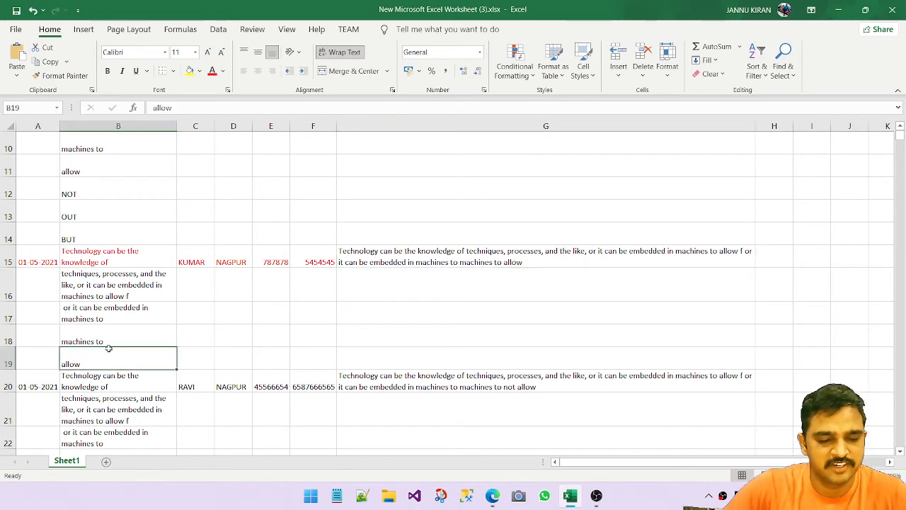
pyautogui.write("don't")
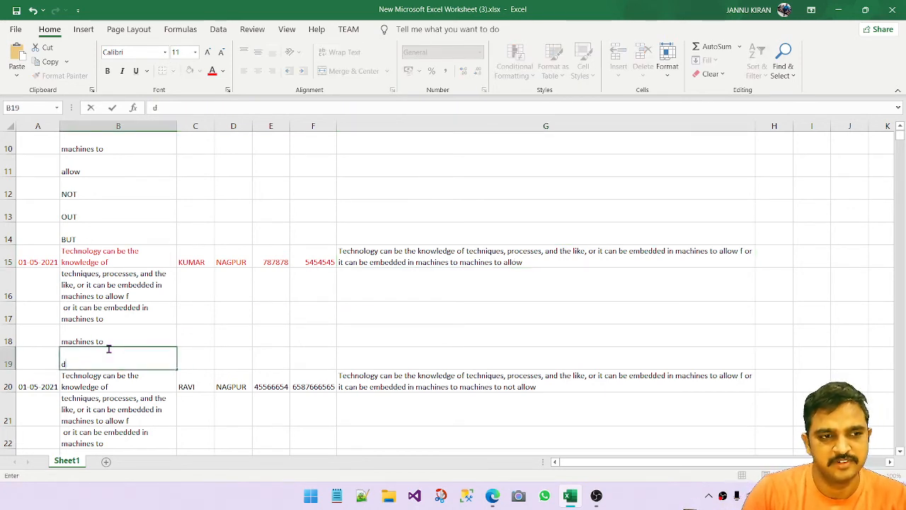
pyautogui.press('Return')
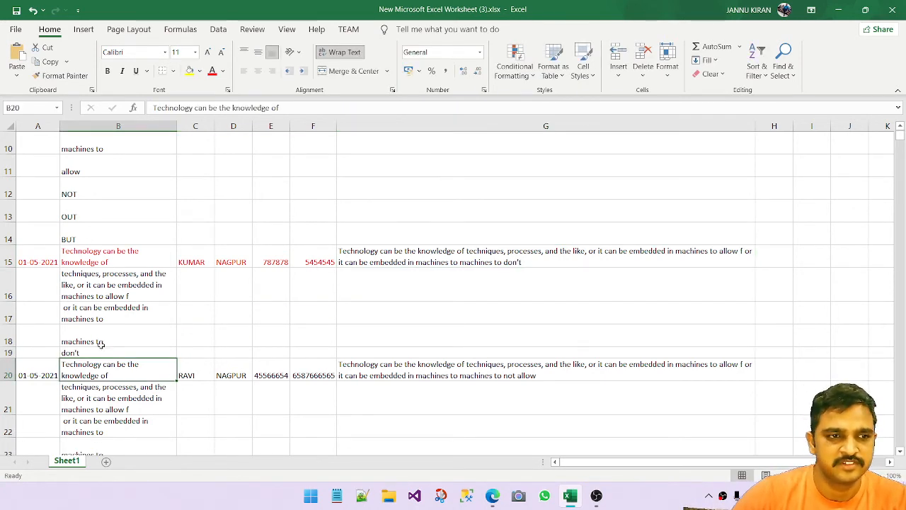
pyautogui.click(511, 262)
# Step: Replace the third record's remark line in B18 with "follo"
pyautogui.scroll(-1, 473, 281)
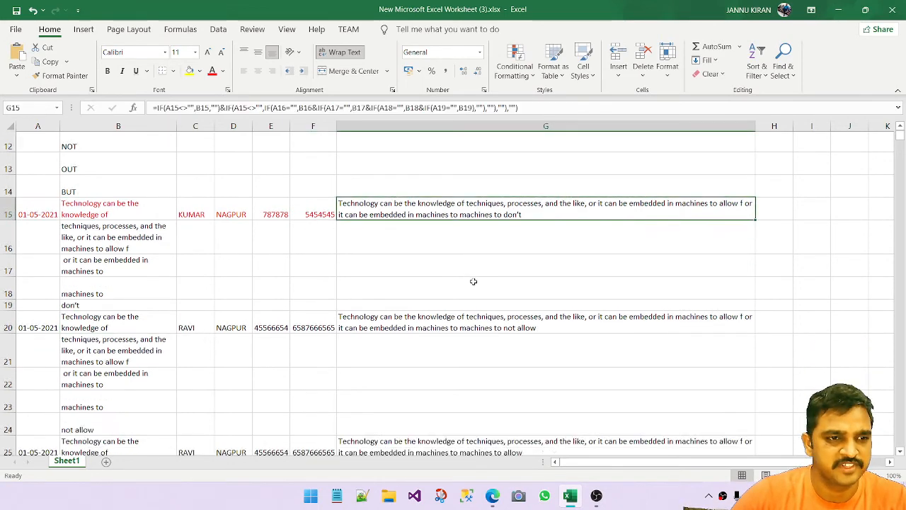
pyautogui.scroll(-1, 474, 281)
pyautogui.click(102, 270)
pyautogui.write('f')
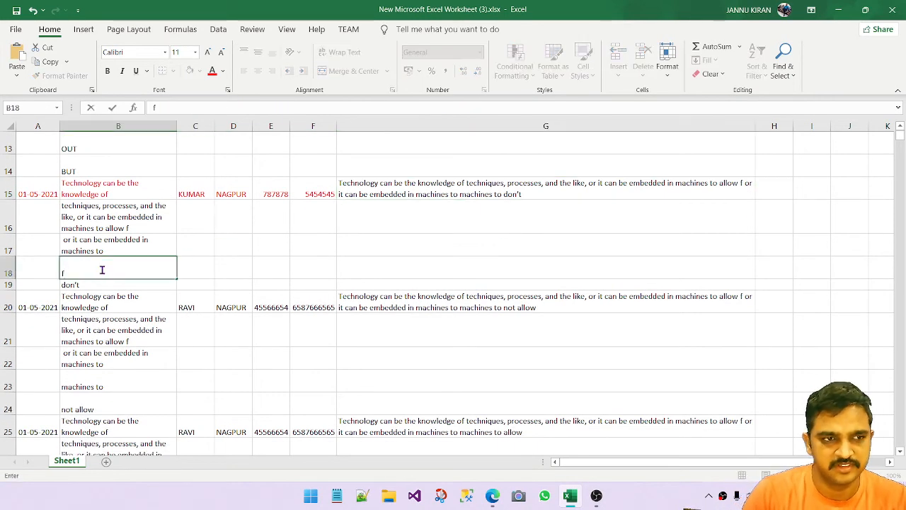
pyautogui.write('ollo')
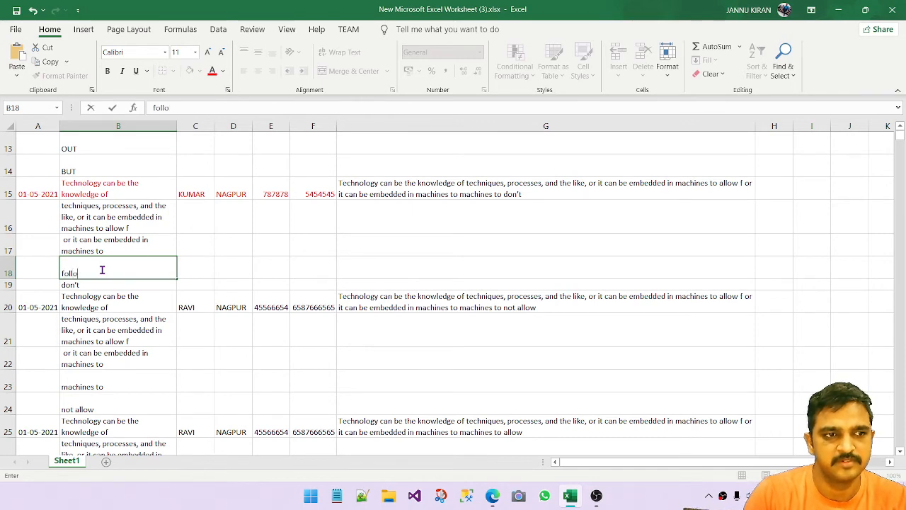
pyautogui.press('Return')
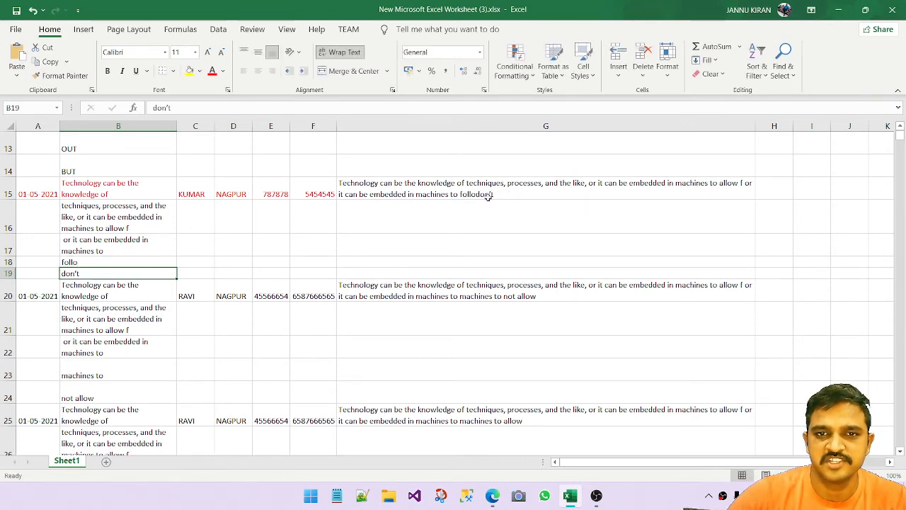
# Step: Replace the remark in B39 with "deney" and check the combined remark in G35
pyautogui.scroll(-2, 370, 262)
pyautogui.click(397, 284)
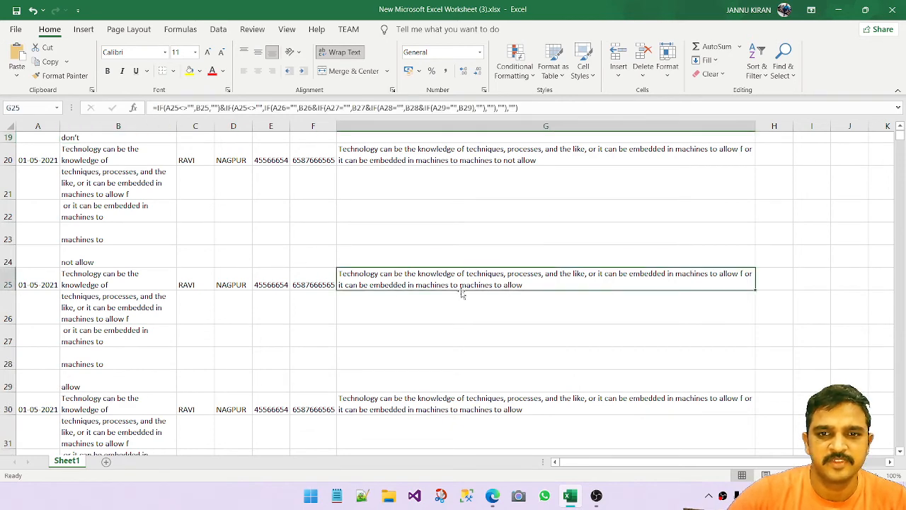
pyautogui.scroll(-1, 514, 293)
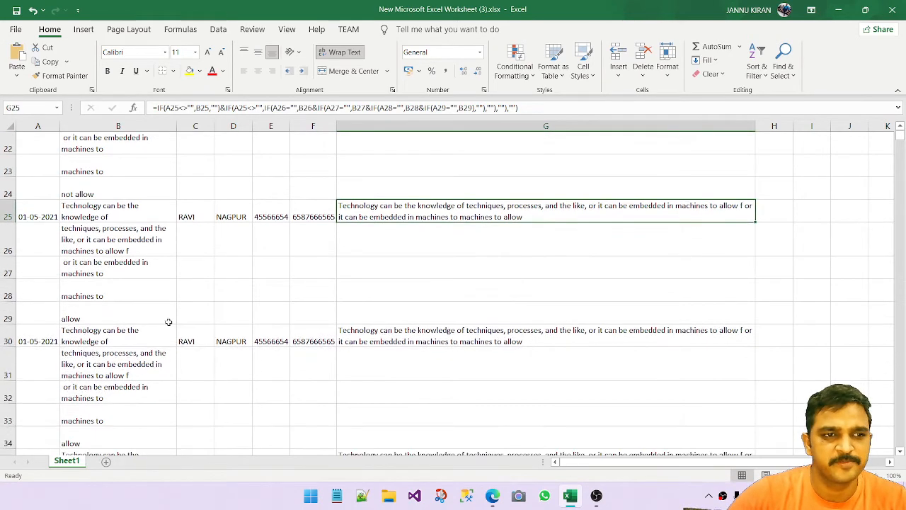
pyautogui.scroll(-2, 177, 320)
pyautogui.click(390, 316)
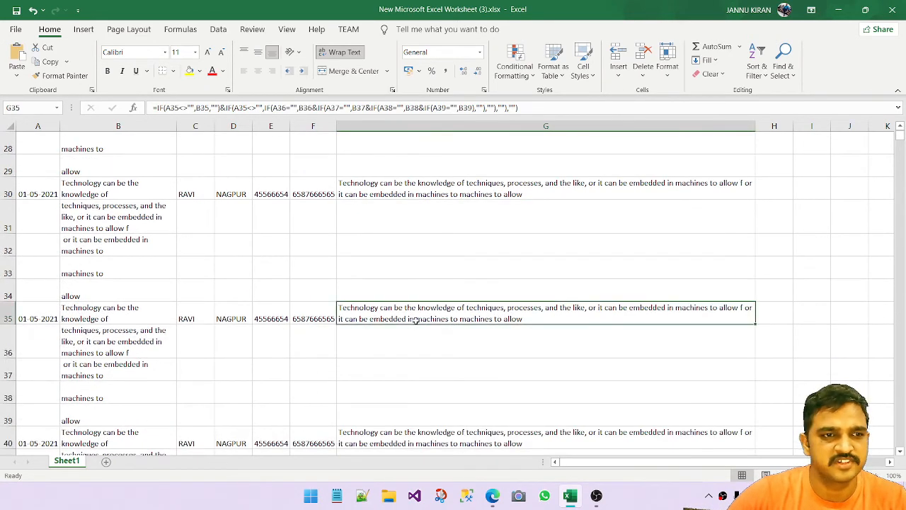
pyautogui.scroll(-1, 417, 320)
pyautogui.click(106, 349)
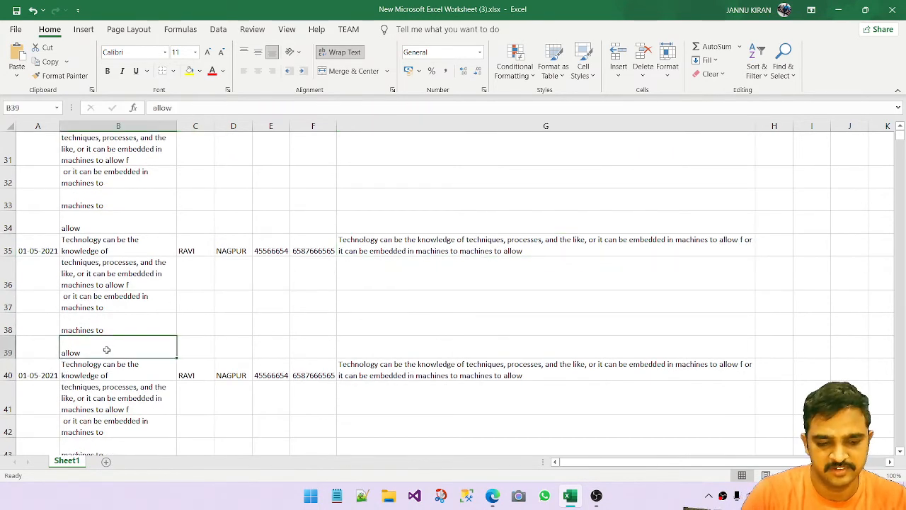
pyautogui.write('deney')
pyautogui.press('Return')
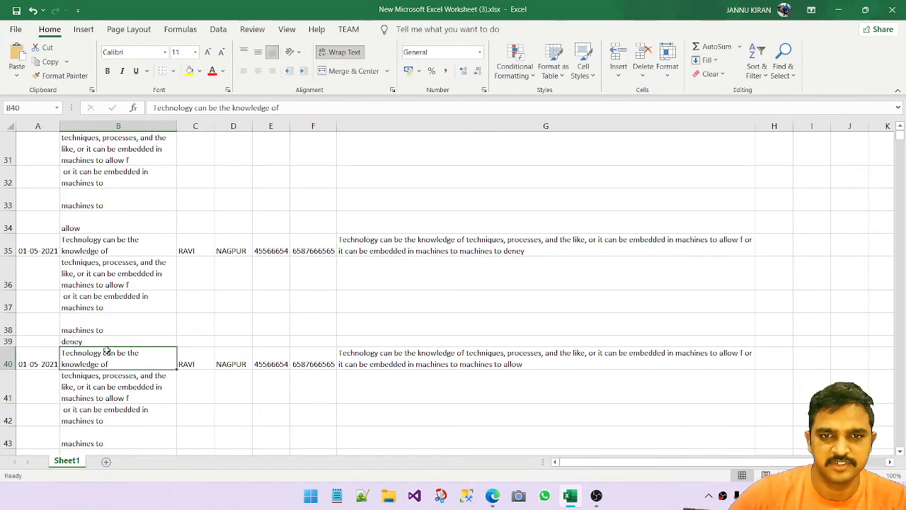
pyautogui.click(97, 342)
pyautogui.click(514, 252)
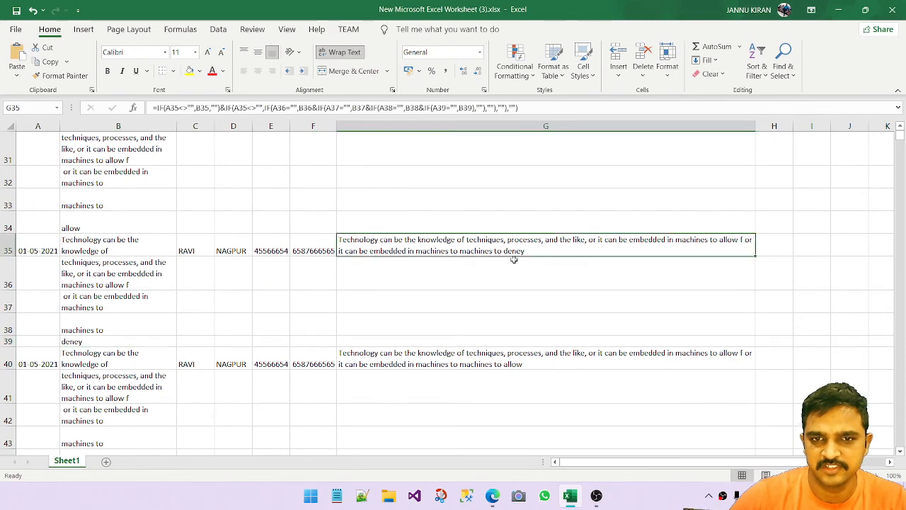
pyautogui.click(90, 341)
pyautogui.click(91, 364)
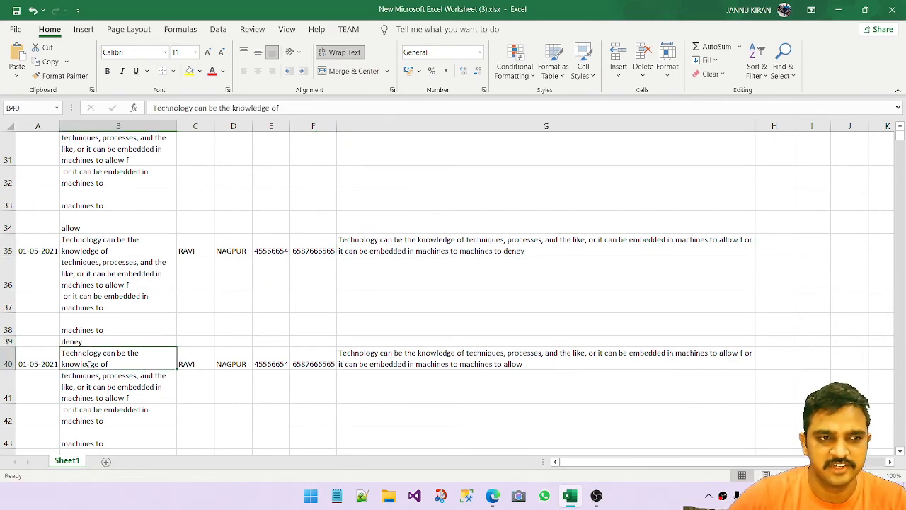
# Step: Look through the combined remarks in column G for the records from row 45 down past row 95
pyautogui.scroll(-2, 418, 300)
pyautogui.click(419, 325)
pyautogui.scroll(-11, 418, 326)
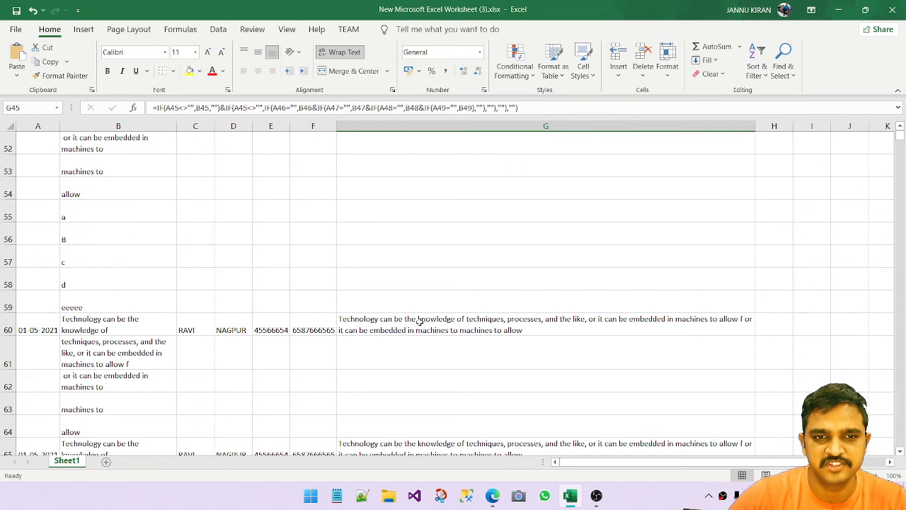
pyautogui.scroll(-19, 418, 328)
pyautogui.scroll(20, 415, 330)
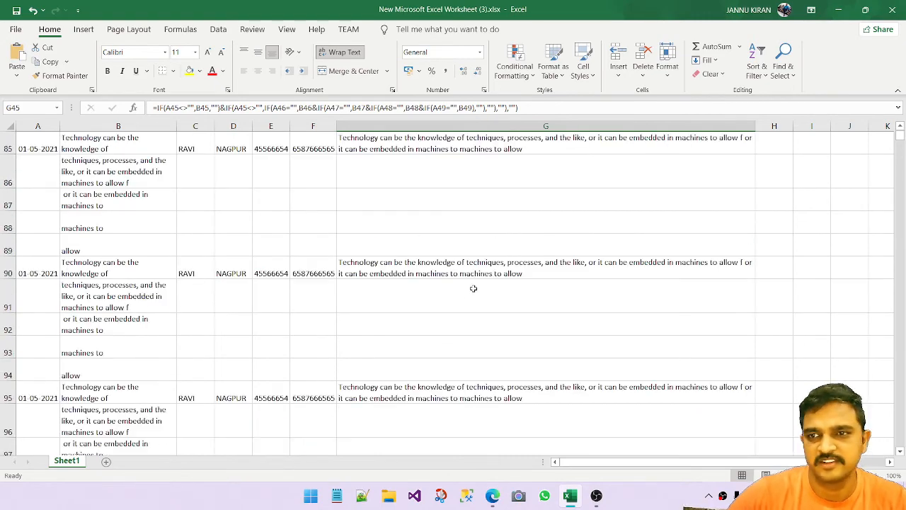
pyautogui.scroll(14, 135, 376)
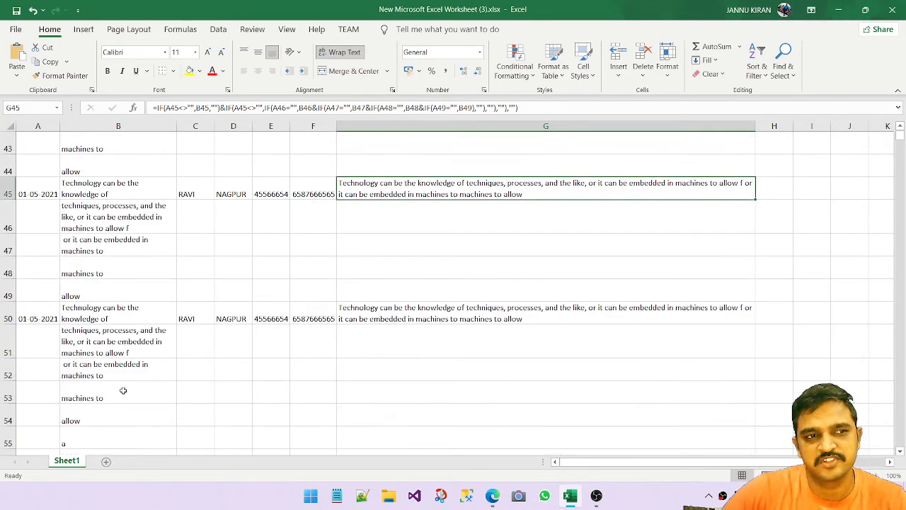
pyautogui.scroll(8, 145, 368)
pyautogui.scroll(-3, 137, 348)
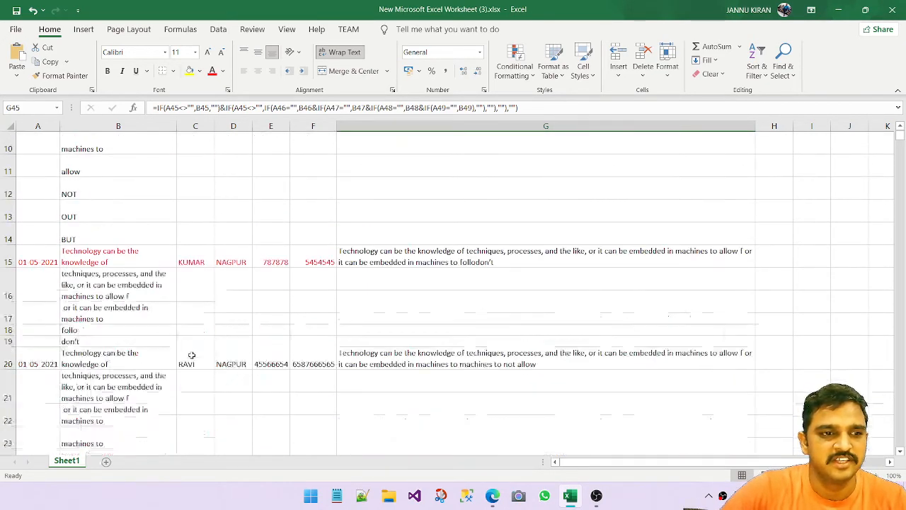
# Step: Review the second record's remark lines in B7:B14 against the formula in G7, along with the other combined remarks in column G
pyautogui.click(68, 212)
pyautogui.scroll(3, 677, 223)
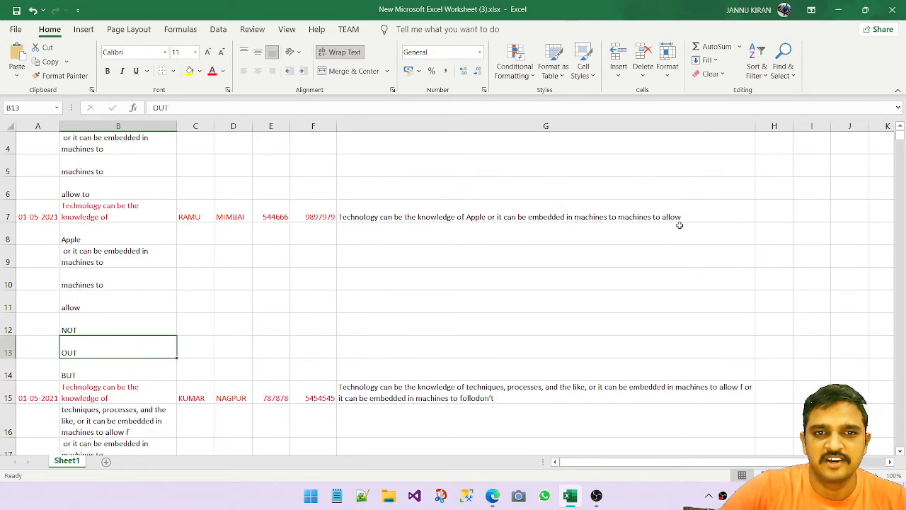
pyautogui.click(449, 281)
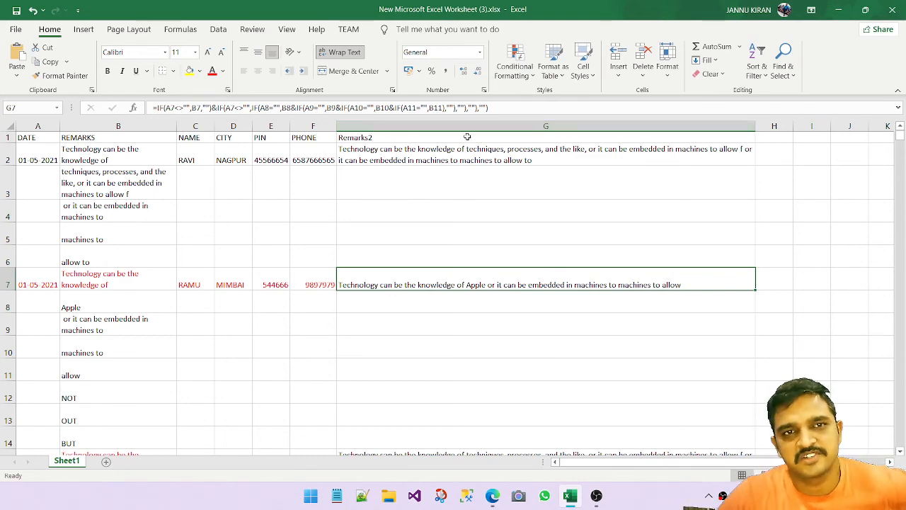
pyautogui.scroll(-2, 461, 235)
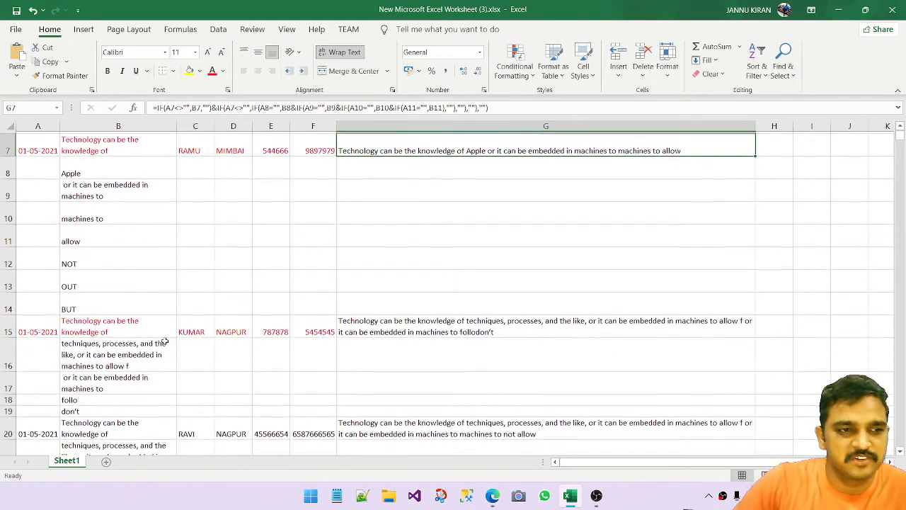
pyautogui.scroll(2, 545, 267)
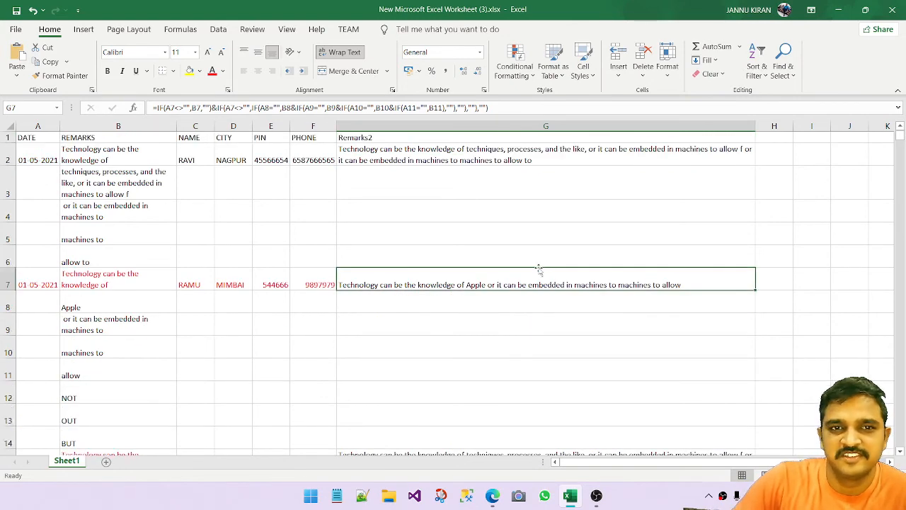
pyautogui.click(495, 241)
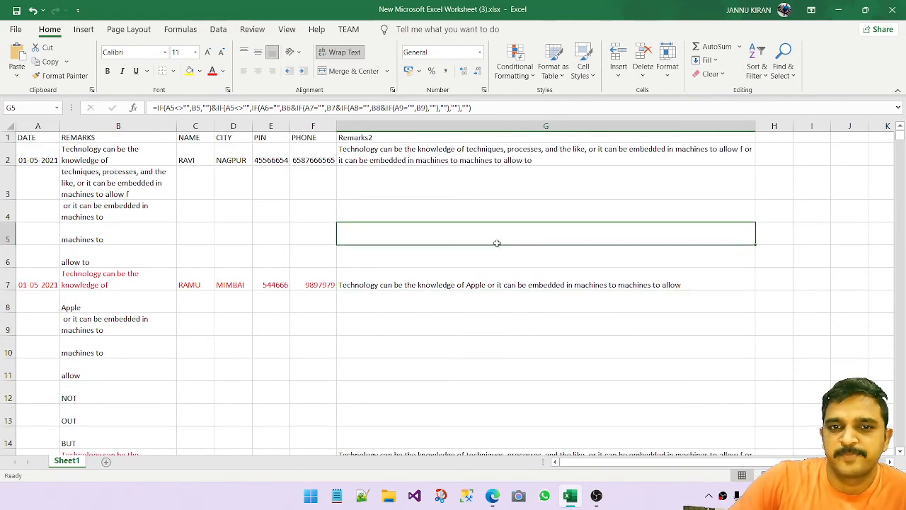